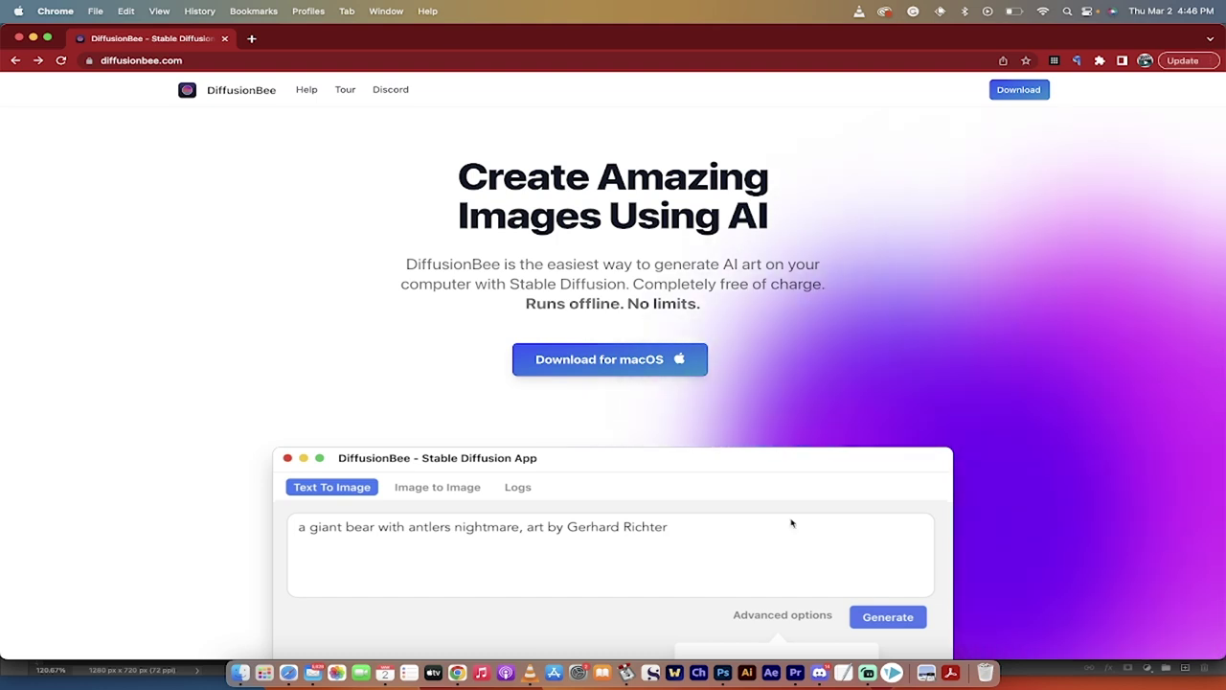
Go to diffusionbee.com and scroll down the homepage to the download options
left_click(218, 59)
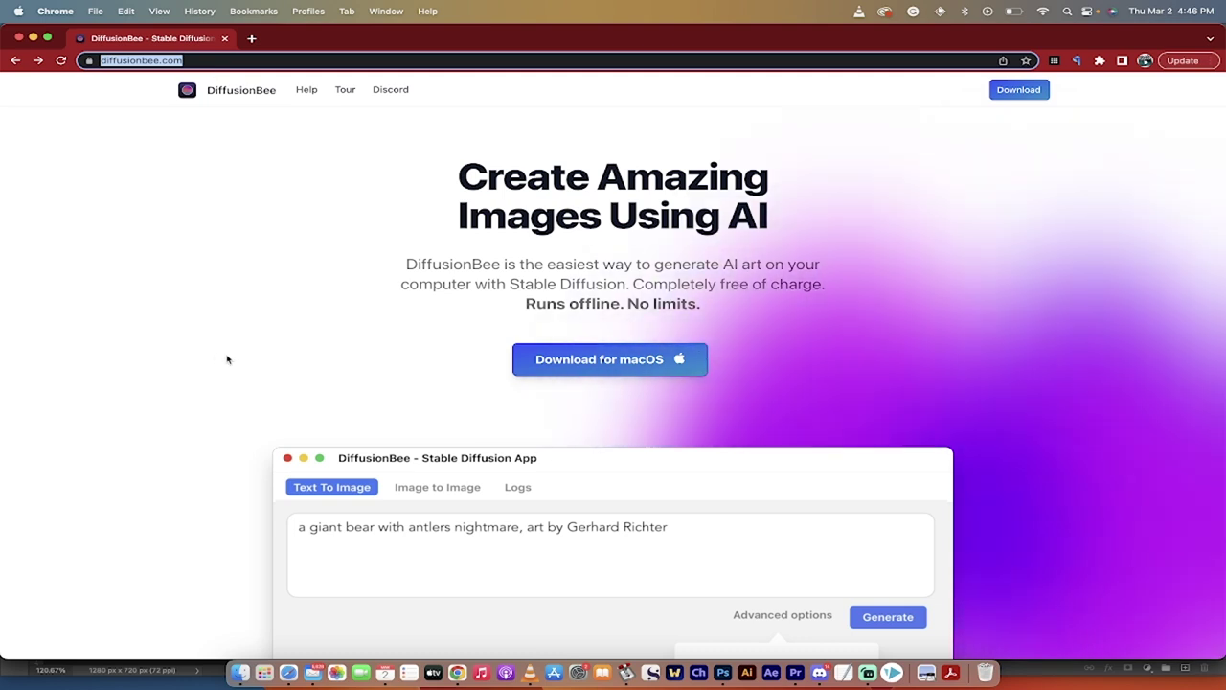
scroll(538, 312, "down", 1)
scroll(538, 309, "down", 1)
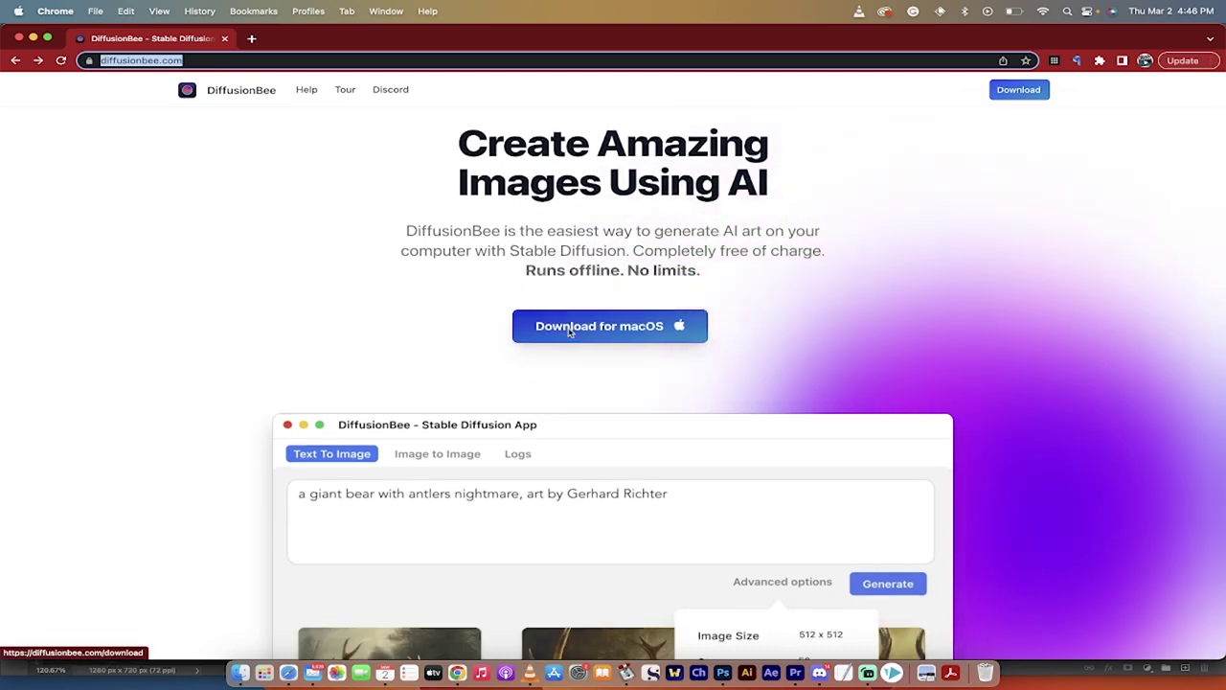
Download the MacOS Apple Silicon HQ Version DMG (DiffusionBee-1.5.1-arm64) from the download page
left_click(569, 329)
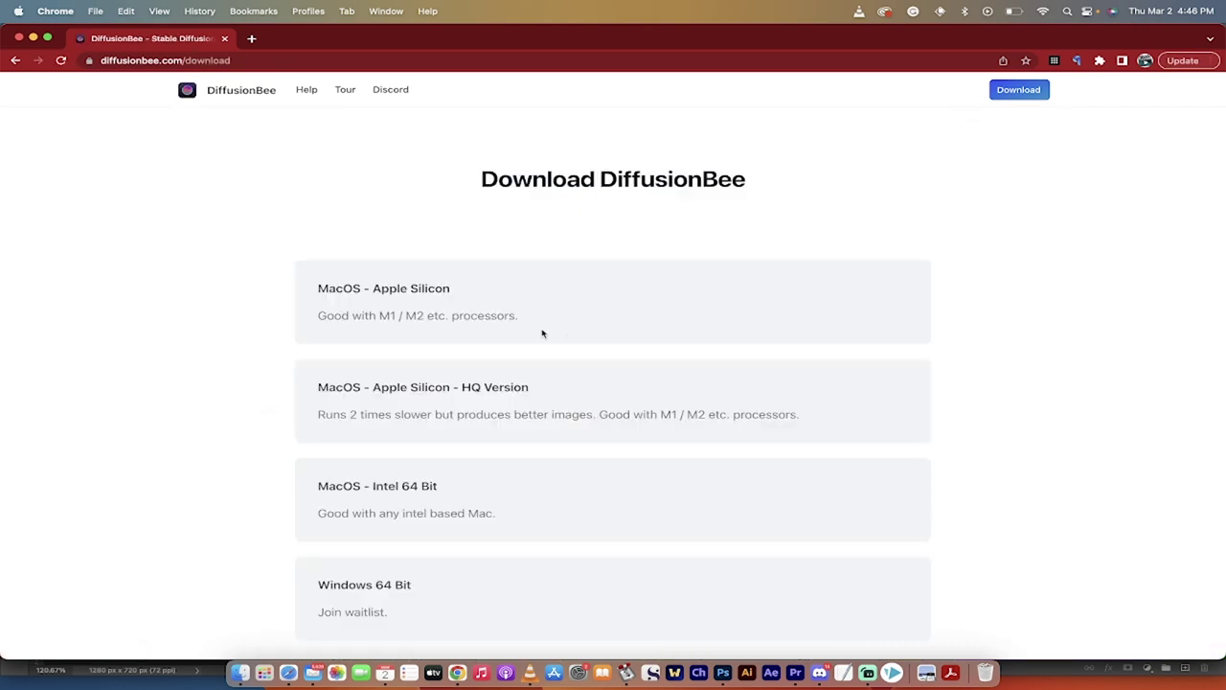
scroll(465, 370, "down", 3)
scroll(466, 368, "down", 3)
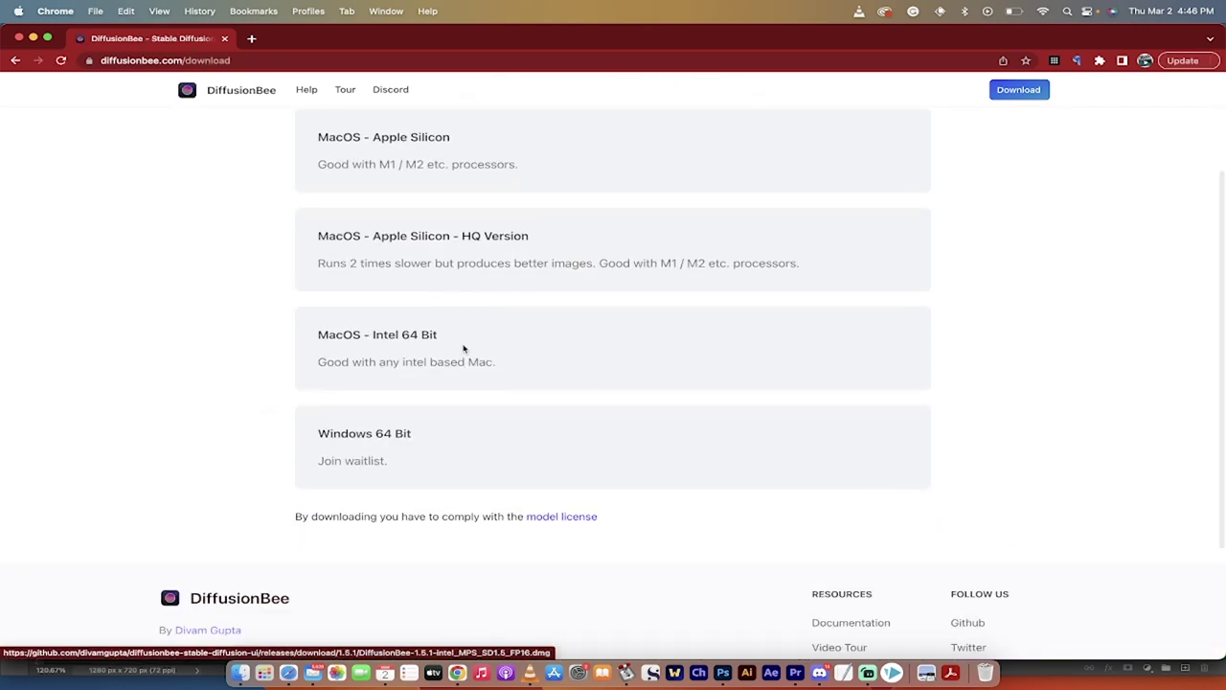
scroll(466, 287, "up", 2)
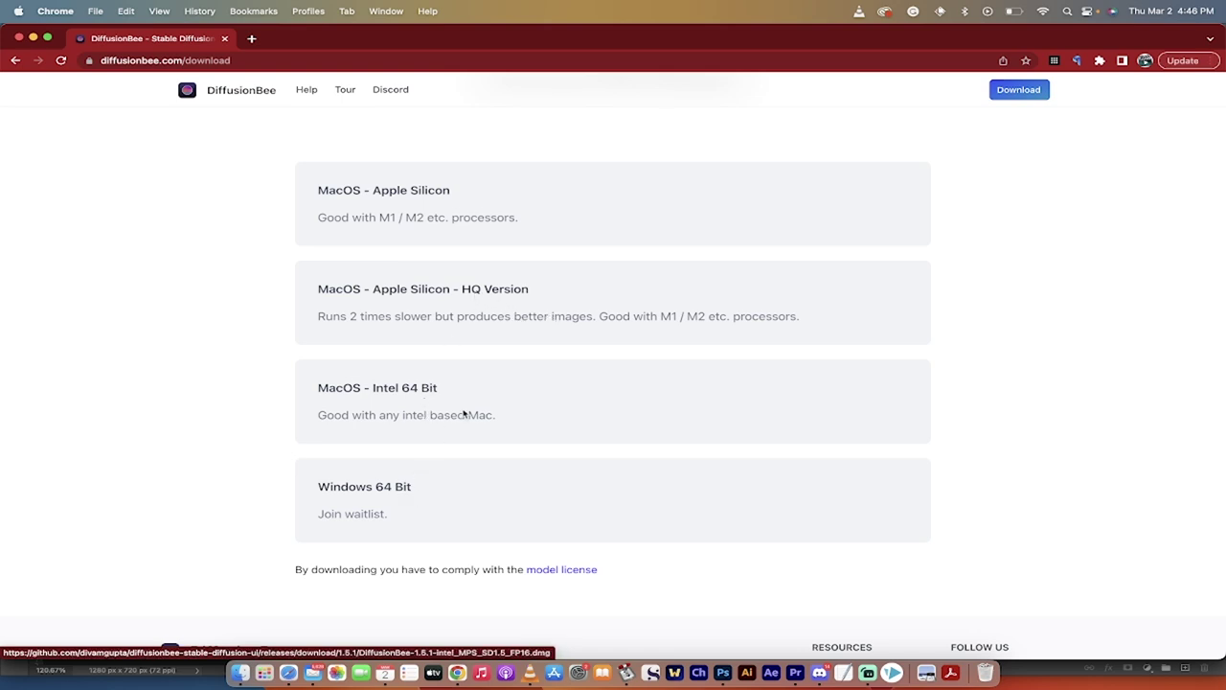
scroll(464, 413, "up", 1)
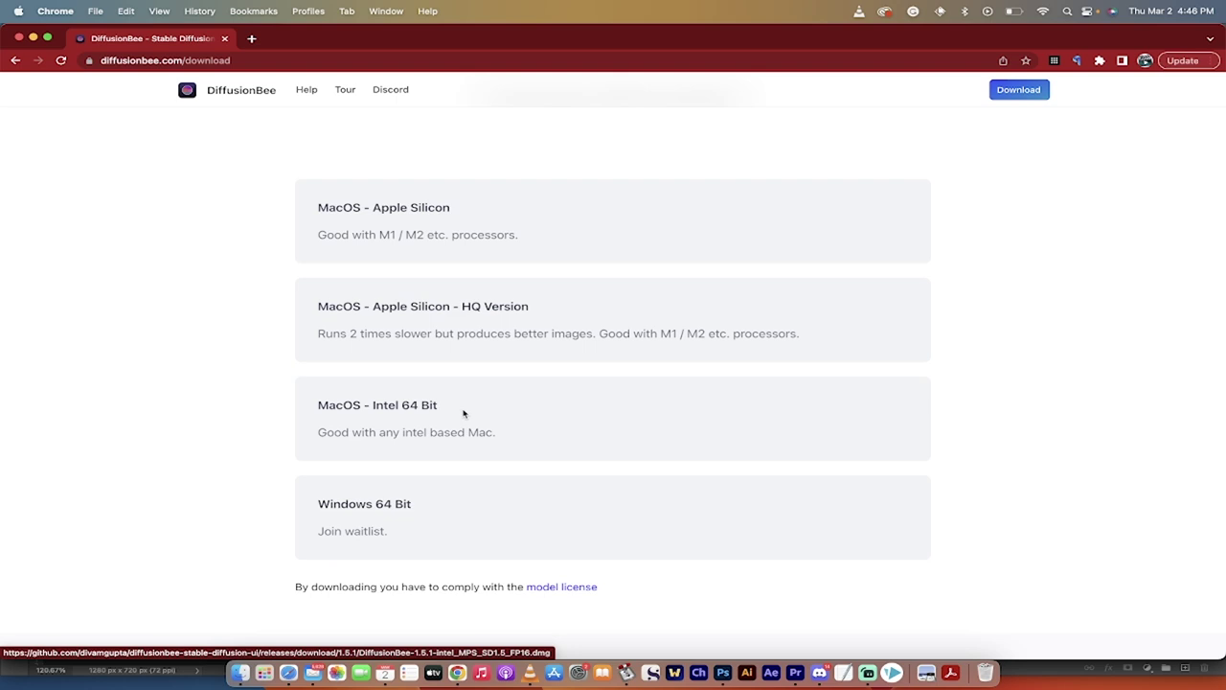
scroll(463, 414, "up", 1)
scroll(451, 397, "down", 2)
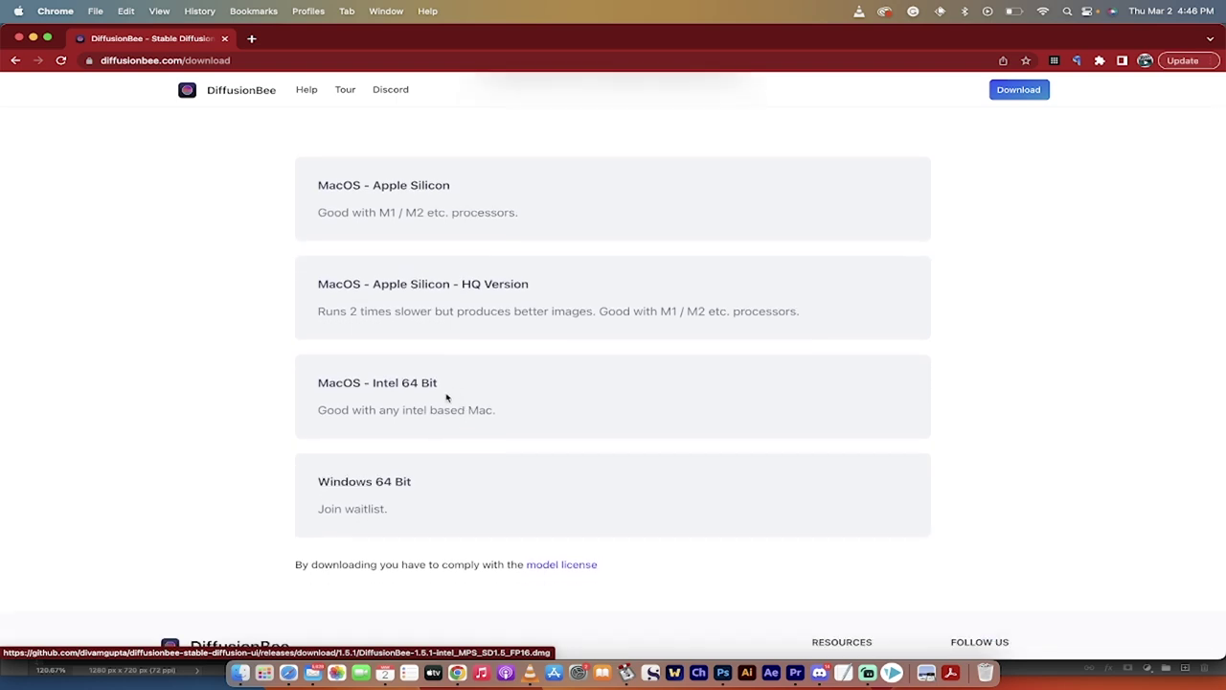
left_click(497, 302)
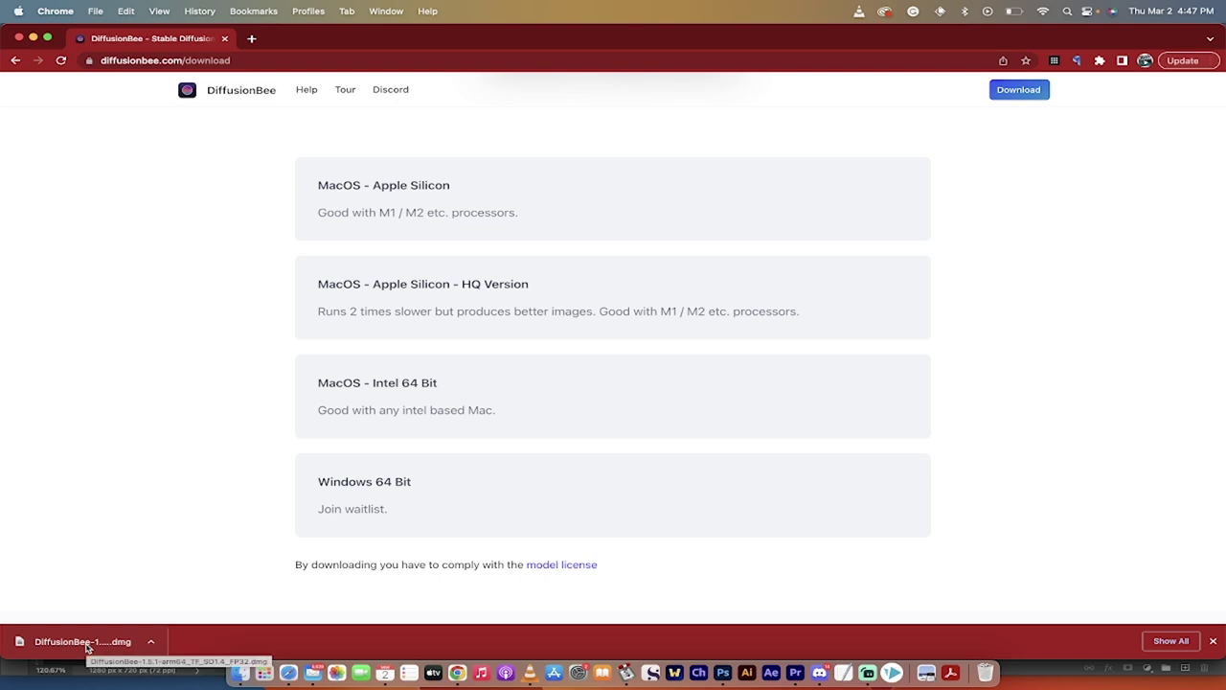
Install DiffusionBee from the 1.5.1-arm64 disk image into Applications, replacing the old copy, and close the image window
left_click(84, 642)
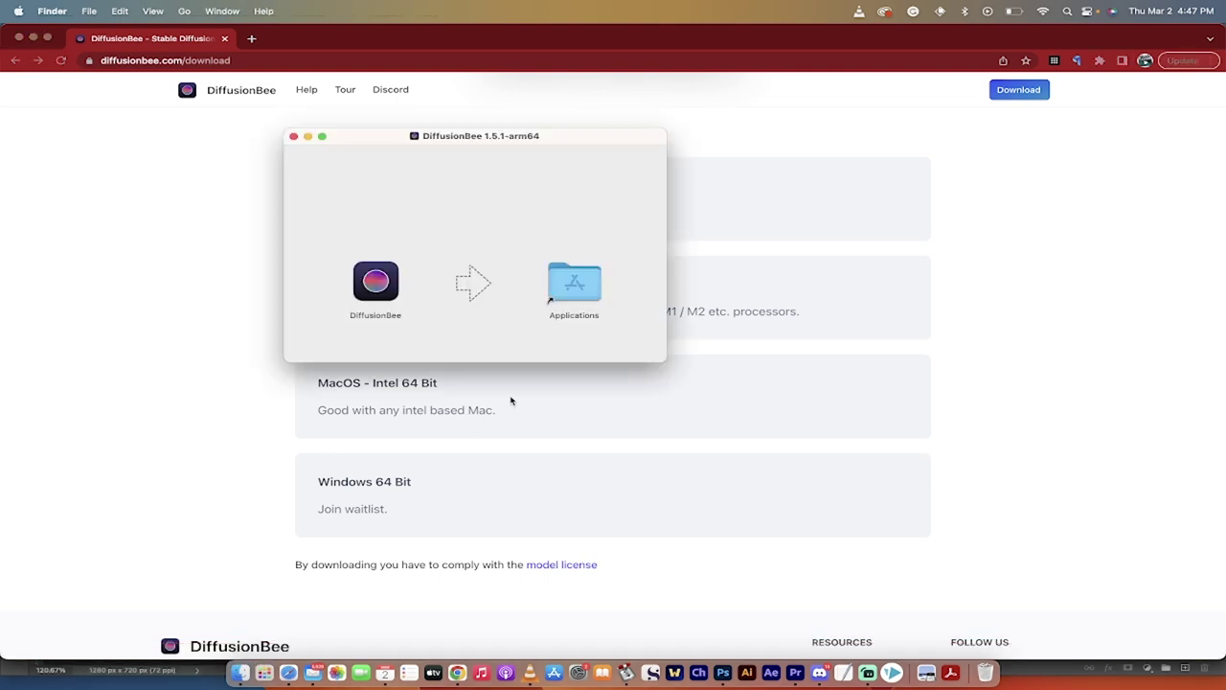
left_click(393, 282)
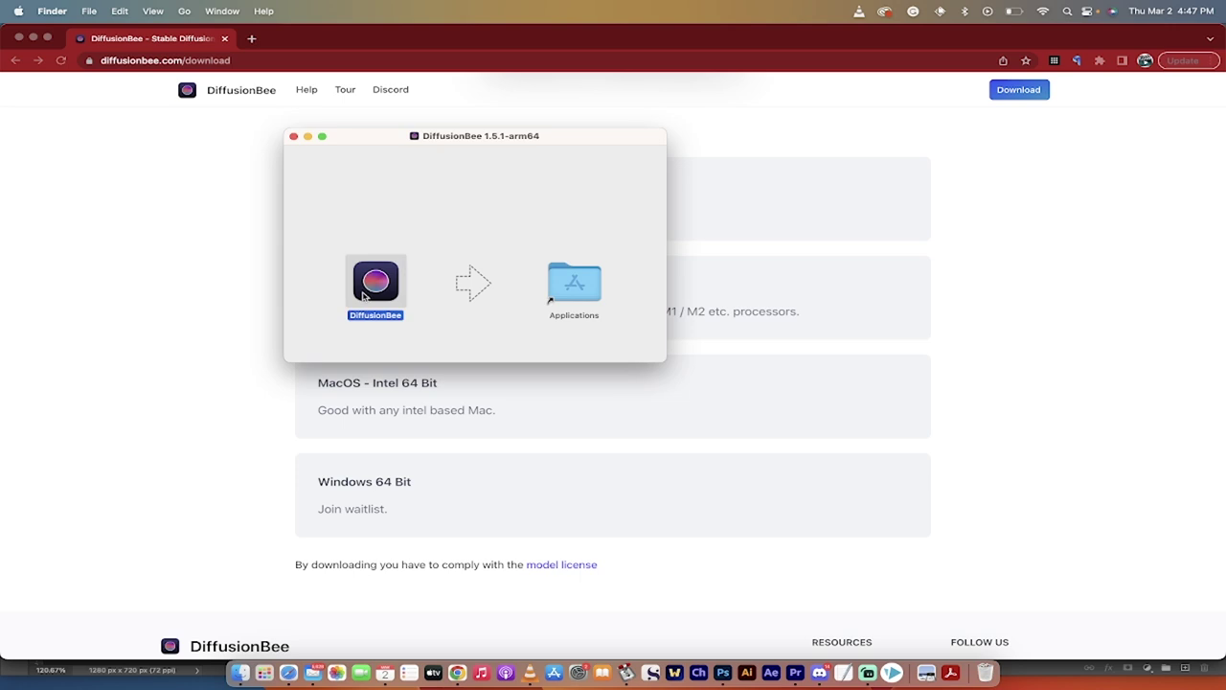
left_click_drag(386, 281, 562, 286)
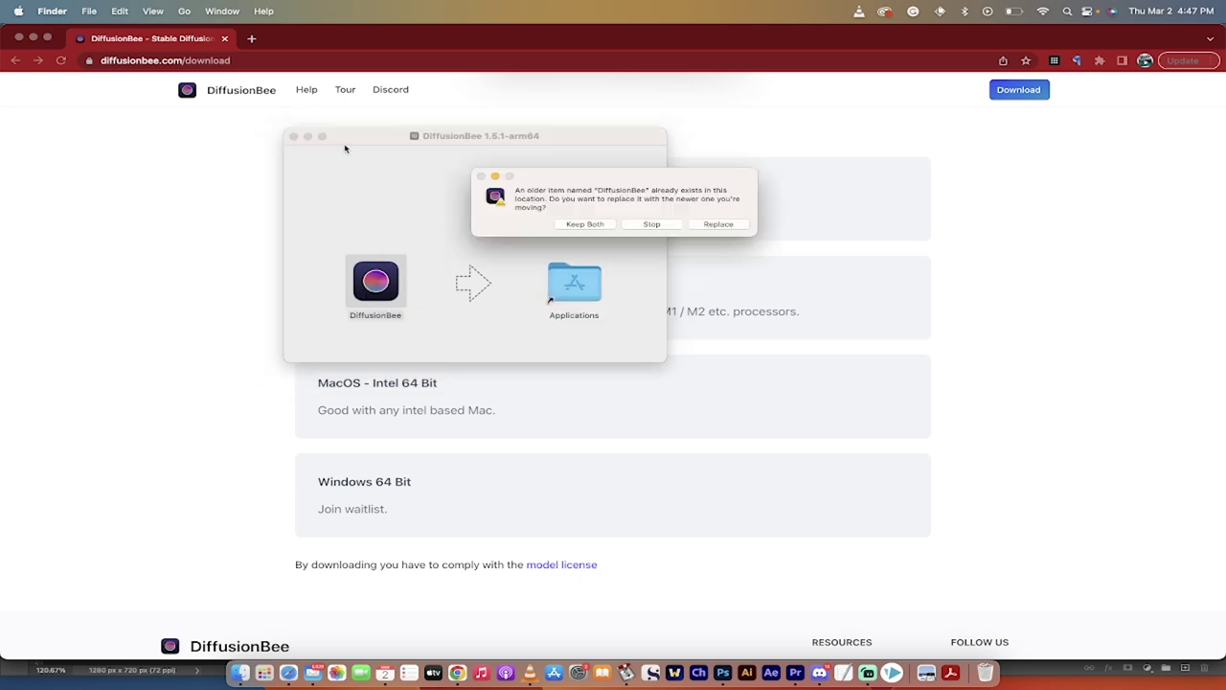
left_click(718, 225)
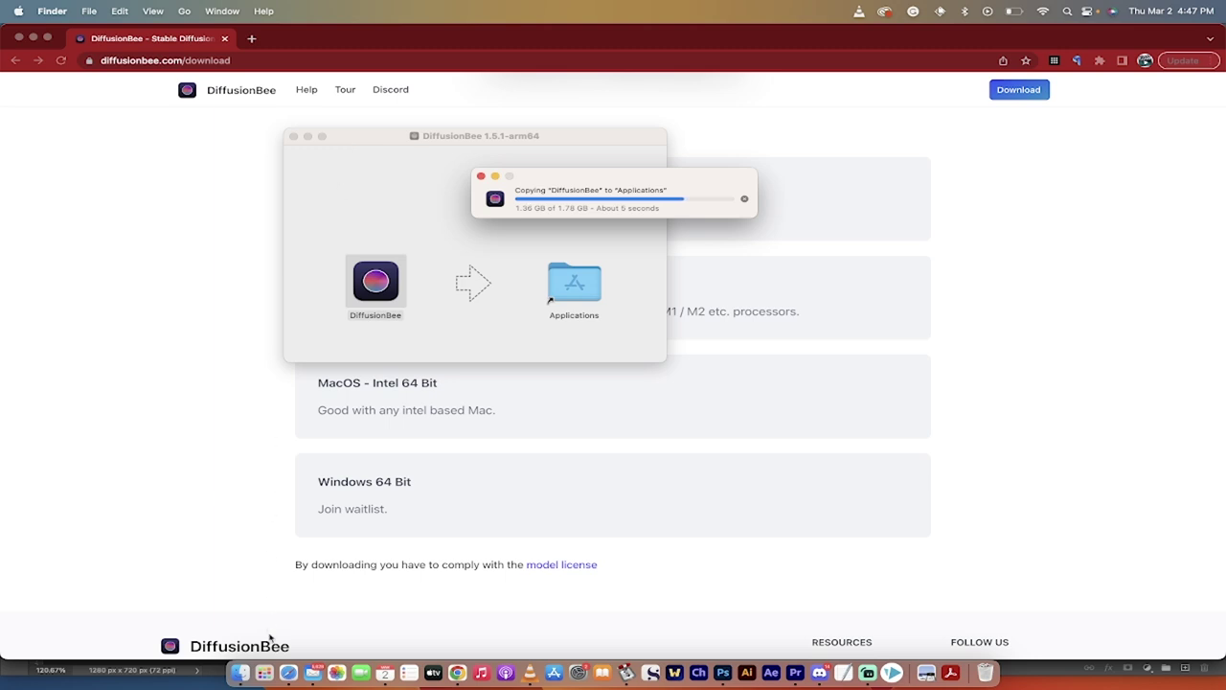
left_click(241, 677)
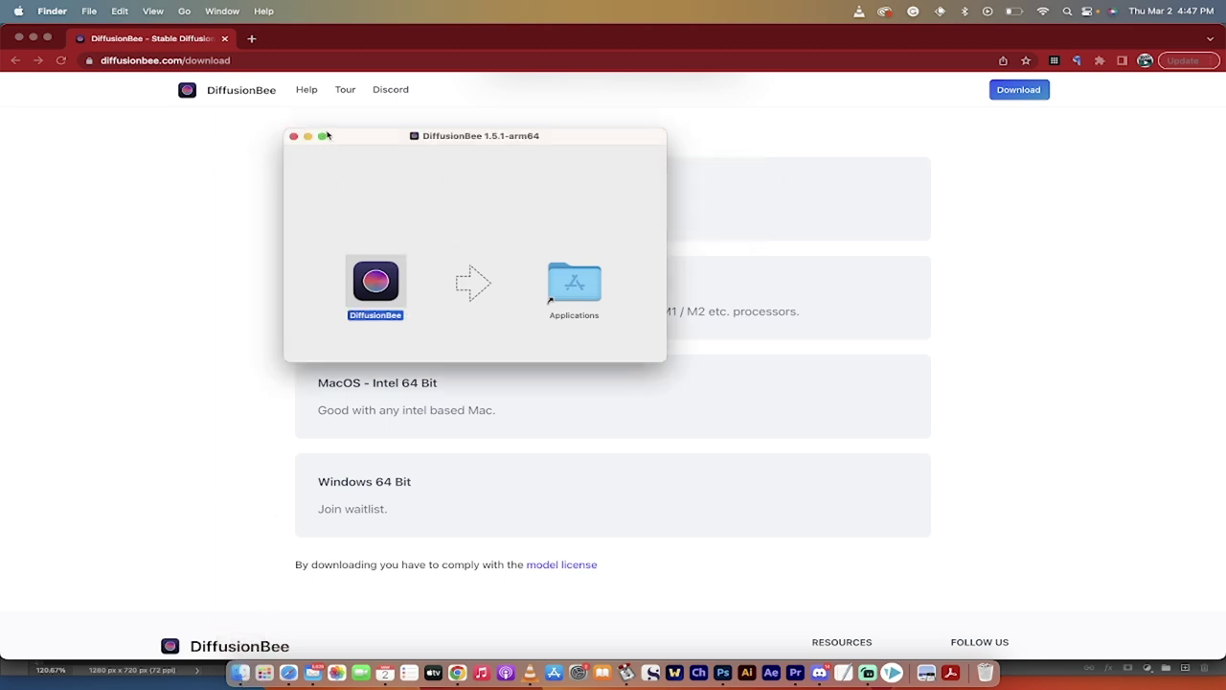
left_click(293, 136)
Launch DiffusionBee from the Applications folder and allow it to open in the security prompt
left_click(240, 674)
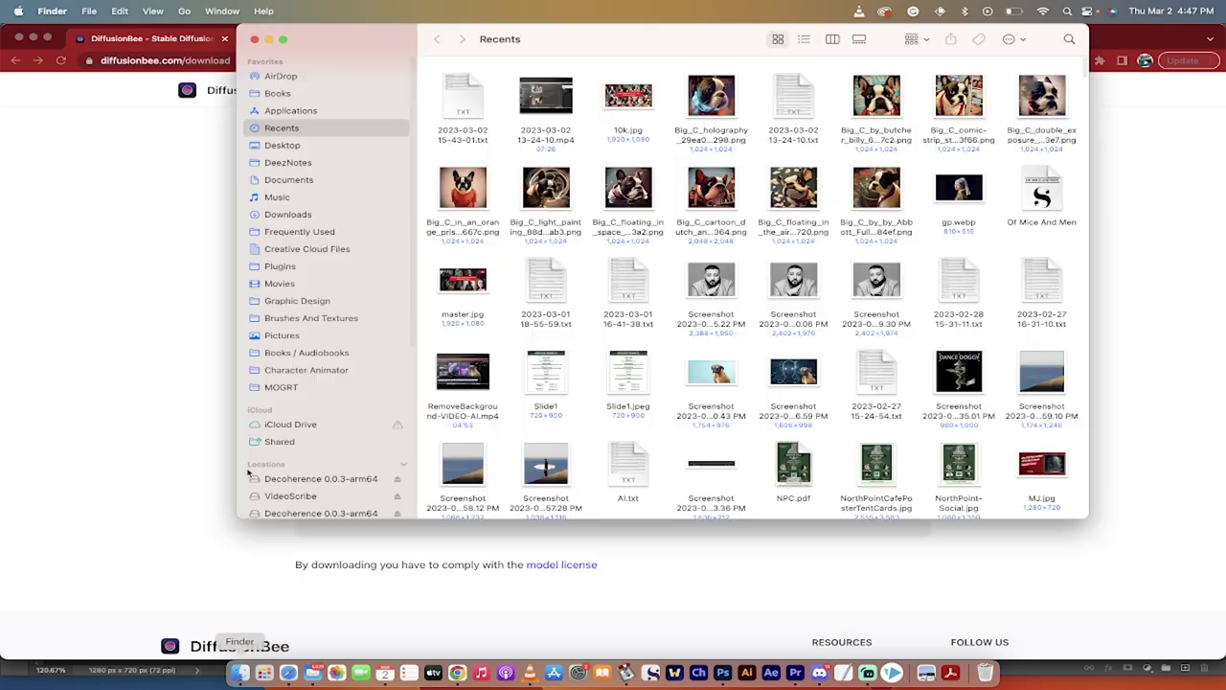
left_click(291, 163)
left_click(305, 111)
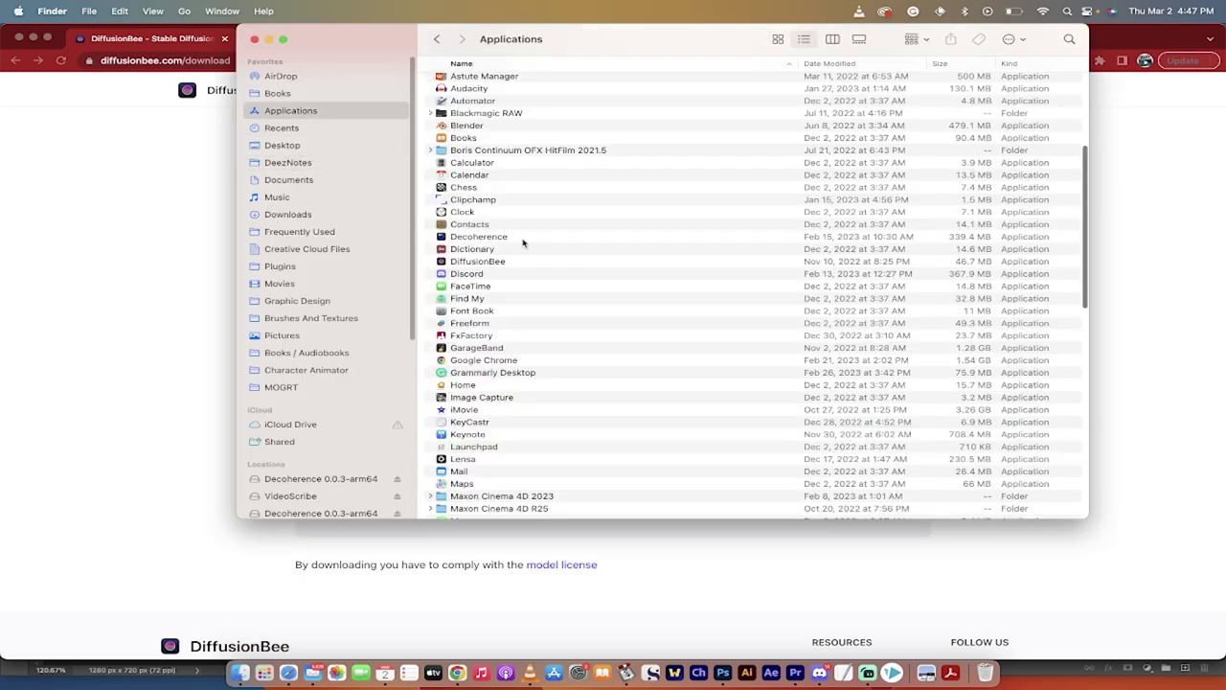
double_click(479, 262)
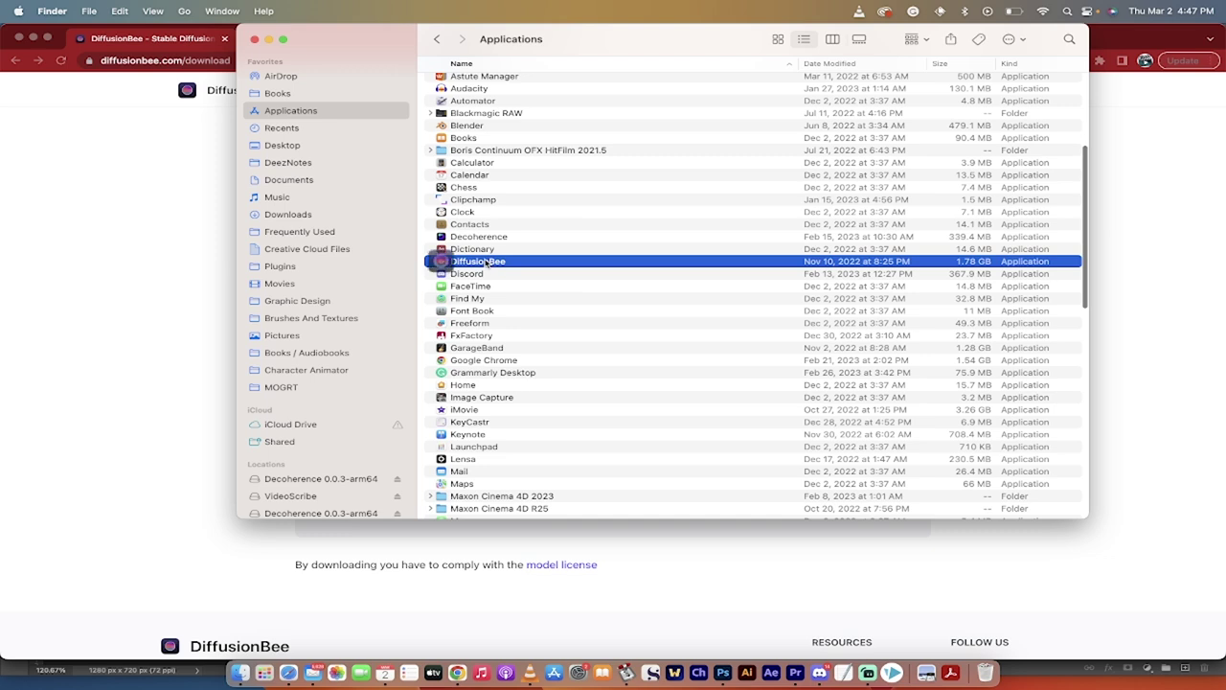
left_click(266, 41)
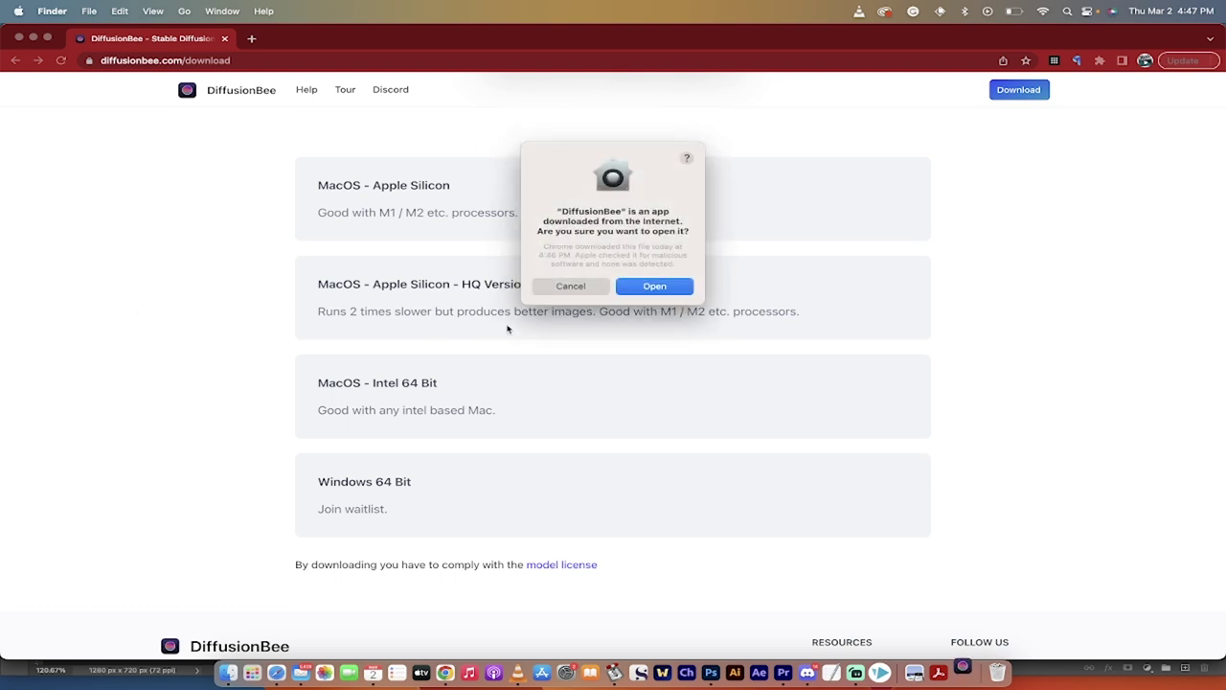
left_click(643, 287)
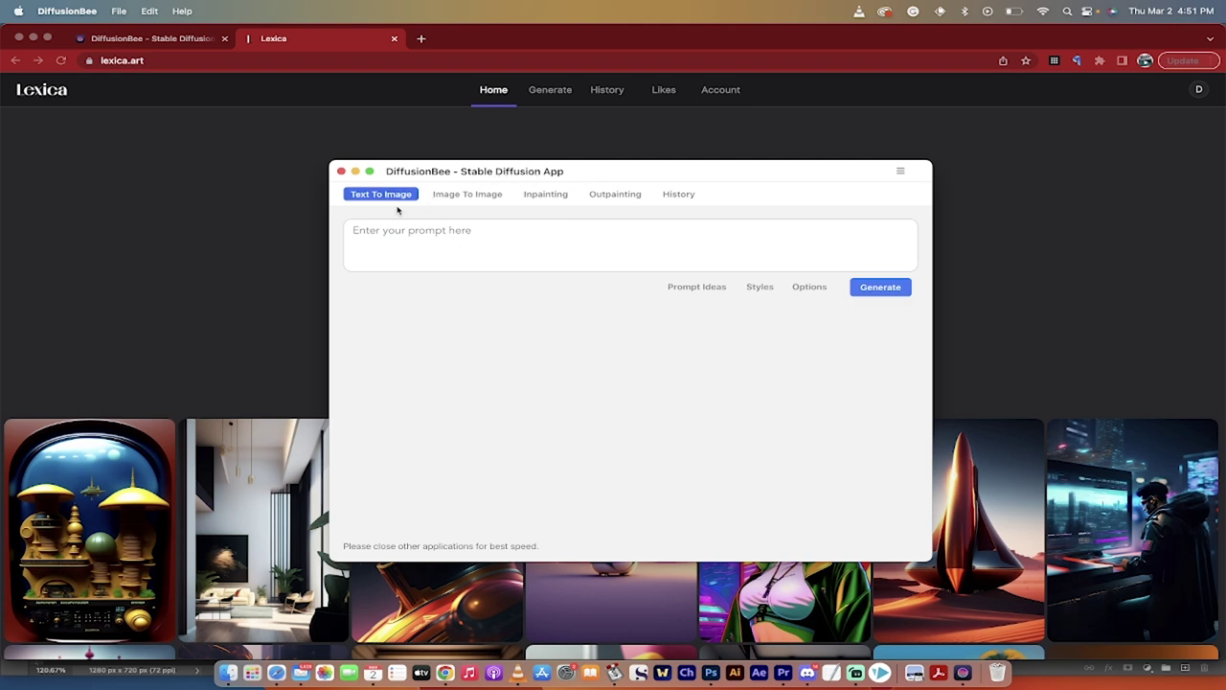
left_click(456, 197)
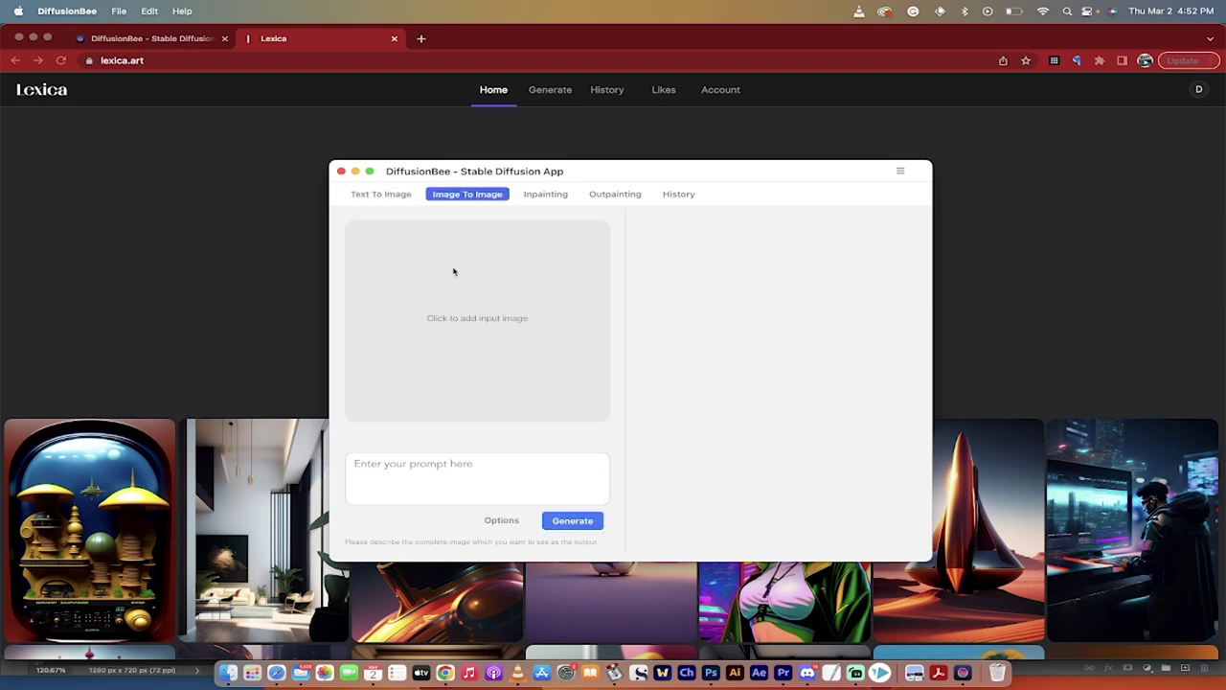
left_click(546, 196)
left_click(615, 195)
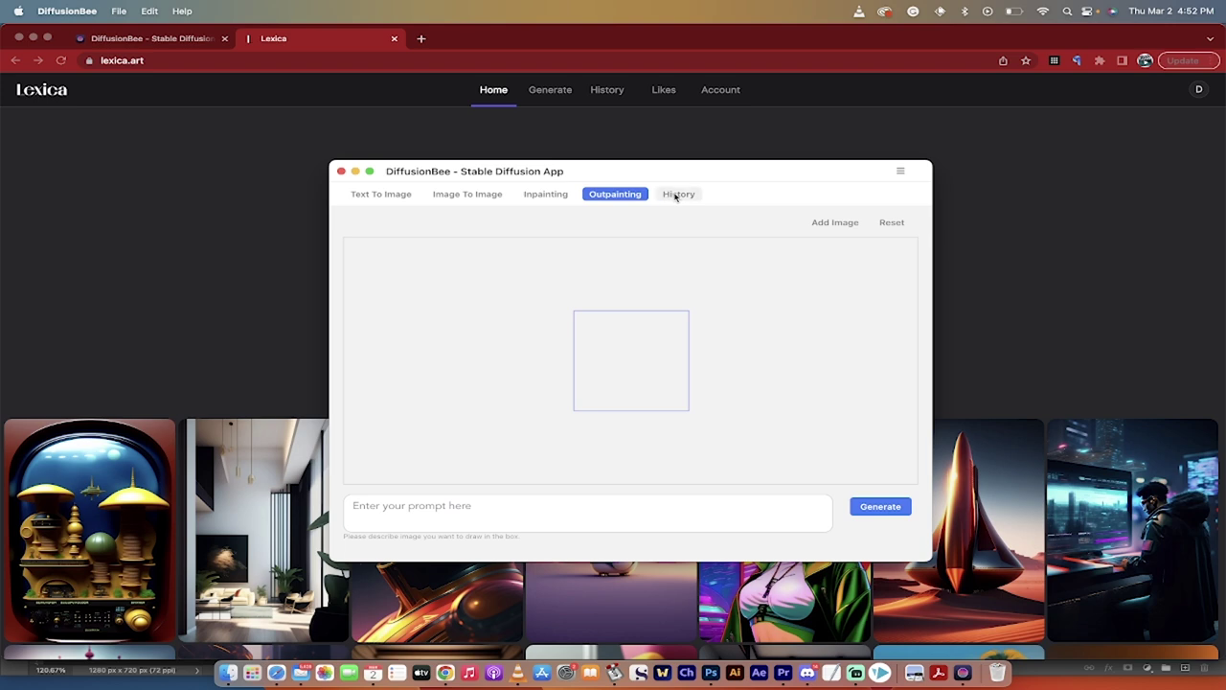
left_click(678, 194)
scroll(589, 425, "down", 2)
scroll(589, 425, "up", 3)
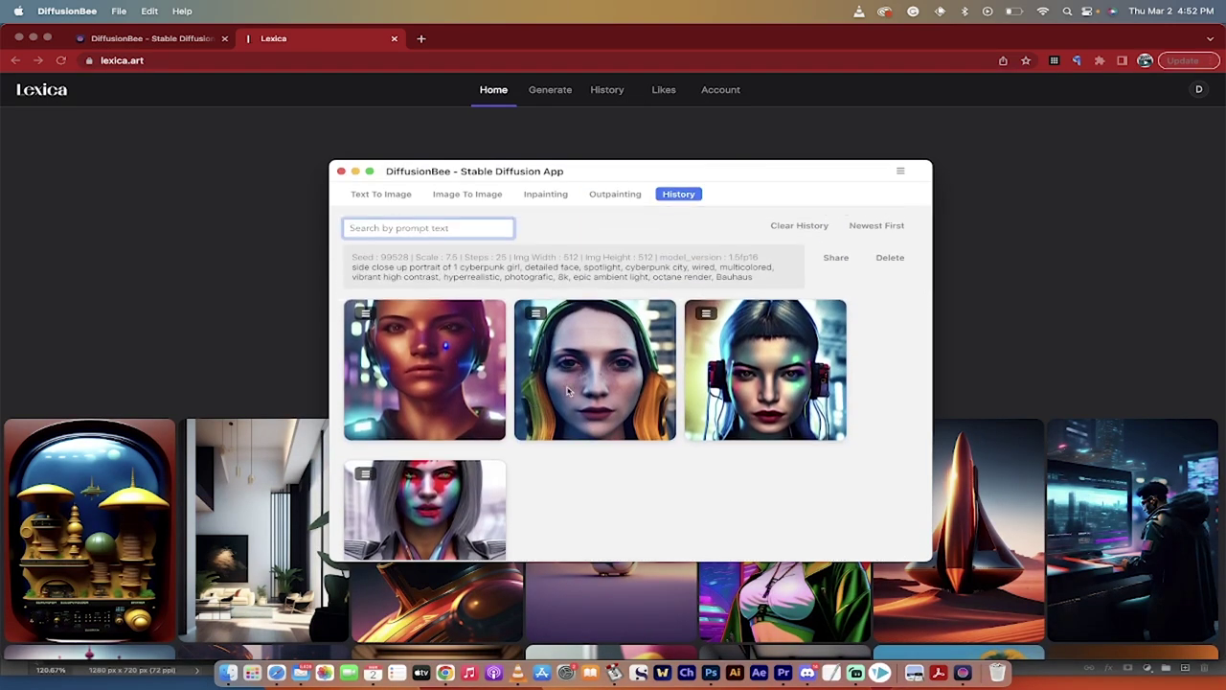
scroll(567, 391, "down", 3)
scroll(567, 391, "up", 3)
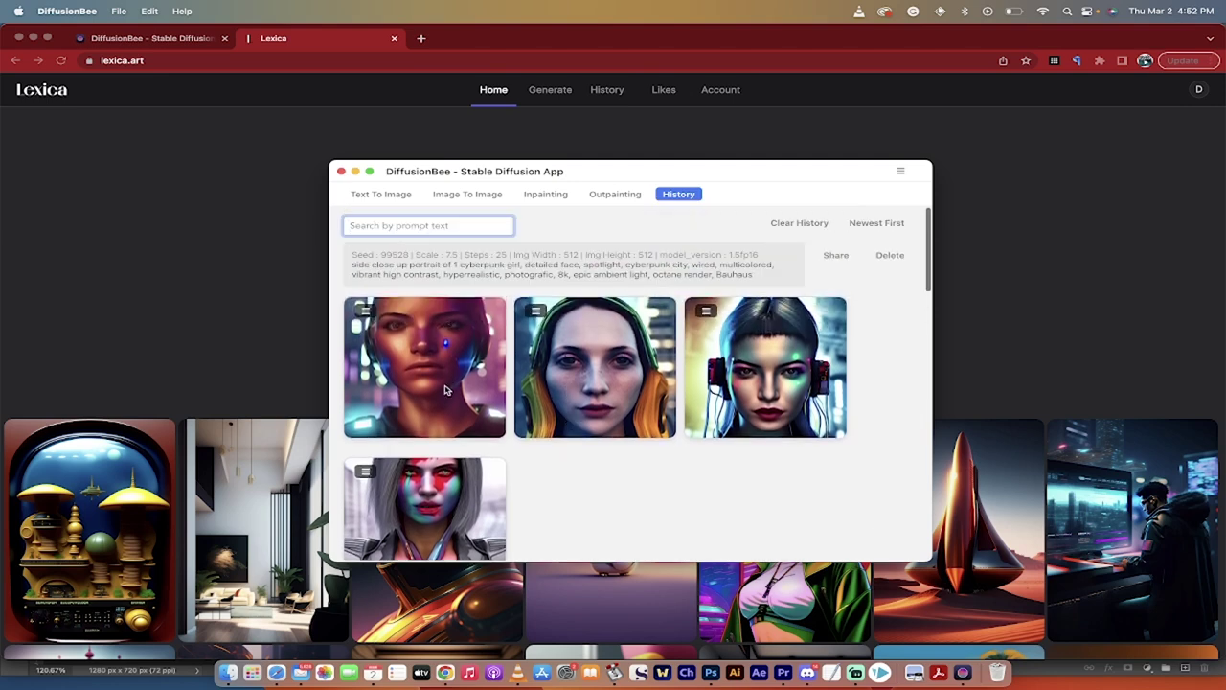
left_click(616, 390)
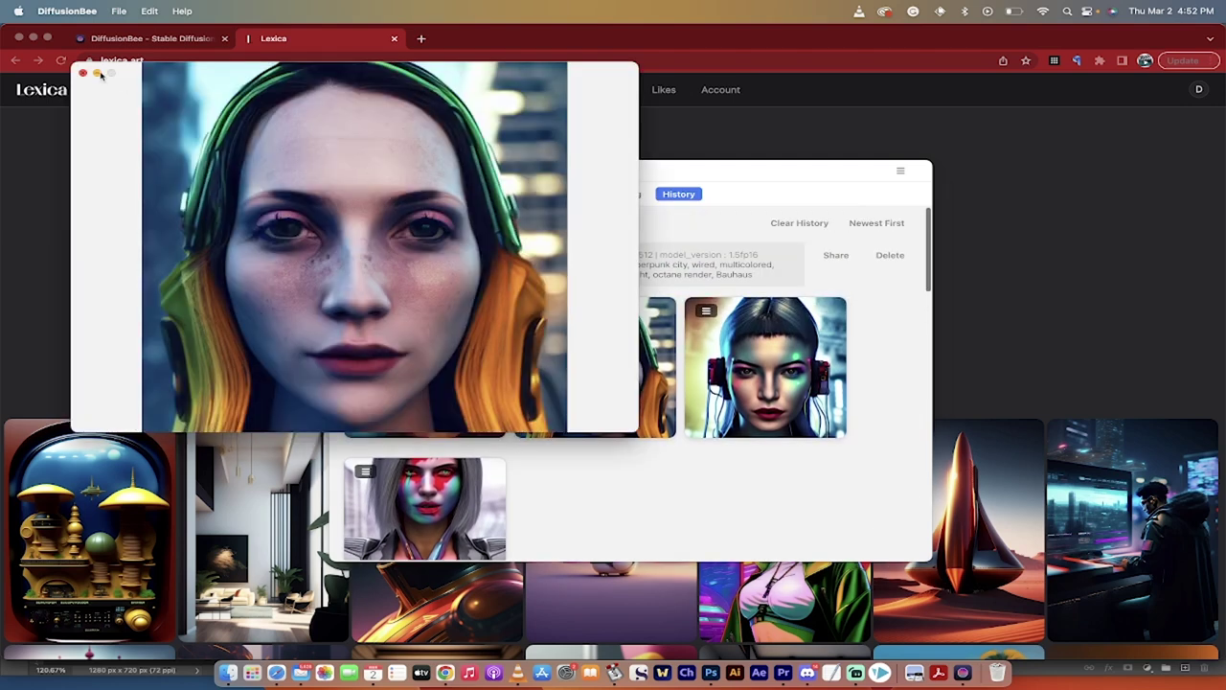
left_click(83, 74)
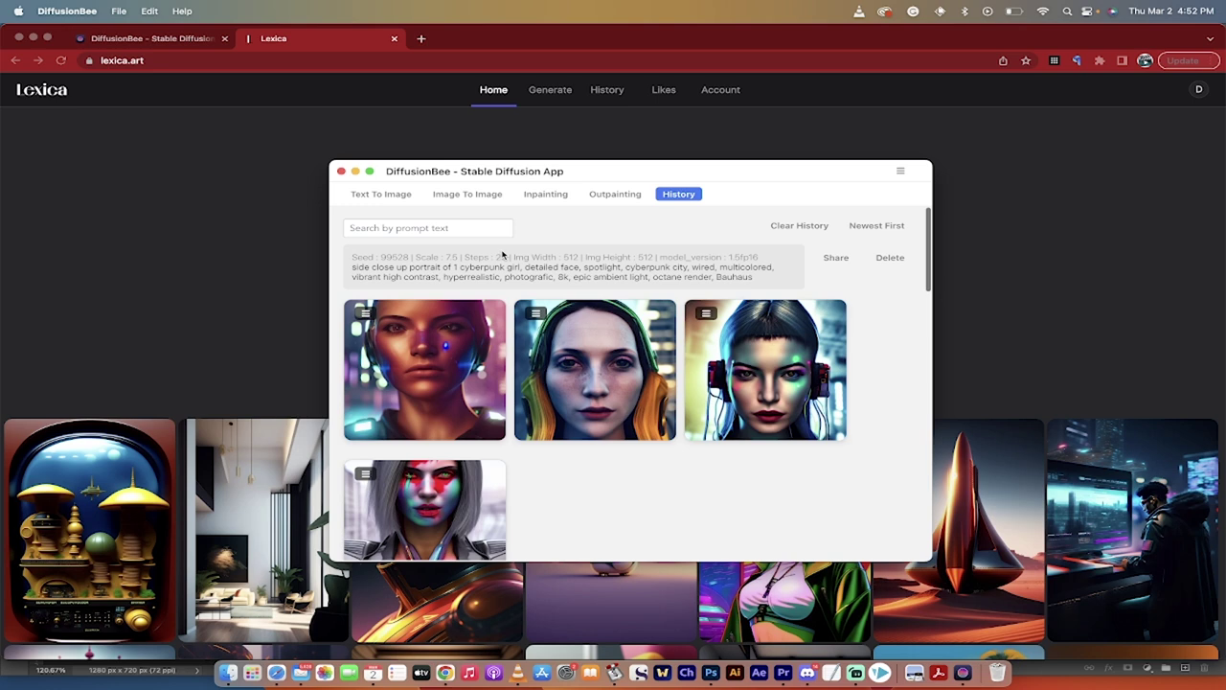
left_click(396, 198)
left_click(451, 242)
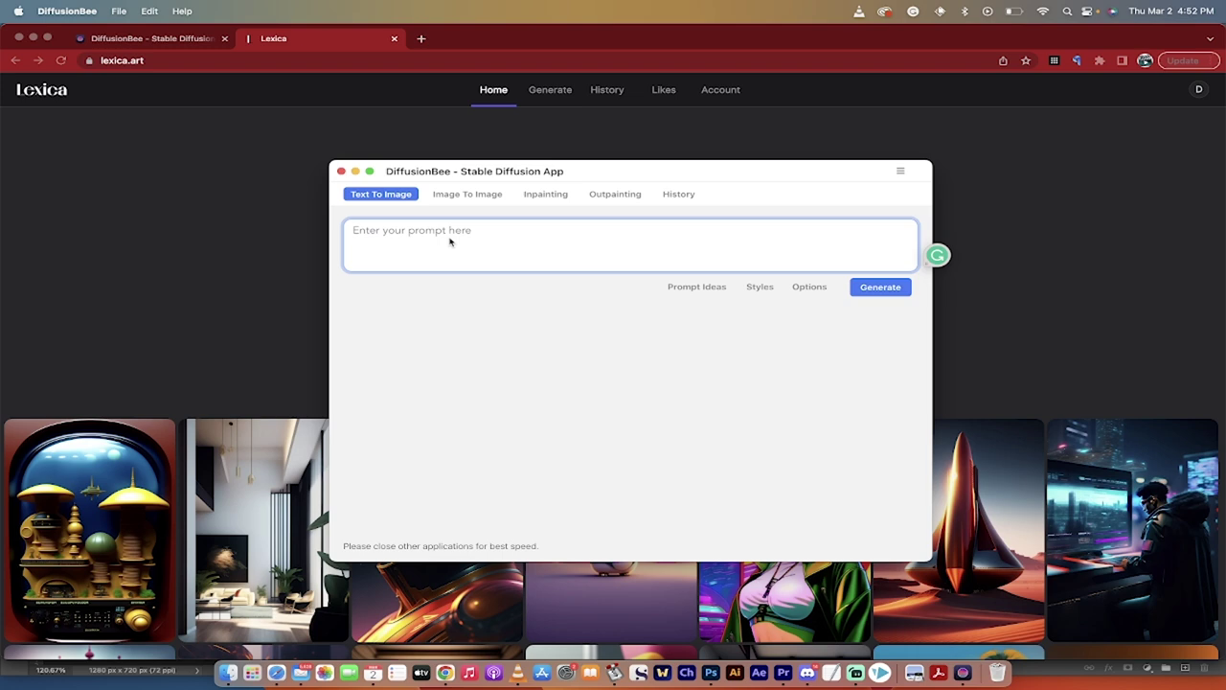
Close the preview, then enter a dog reading a book prompt and generate an image
left_click(401, 203)
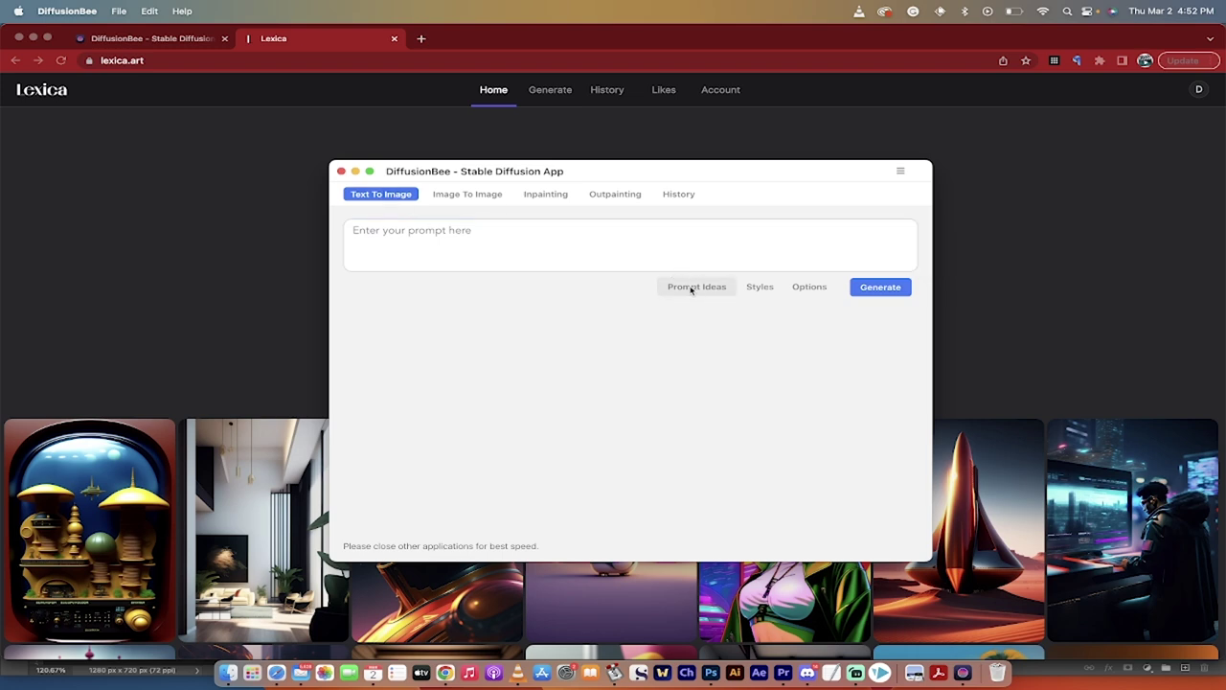
left_click(618, 268)
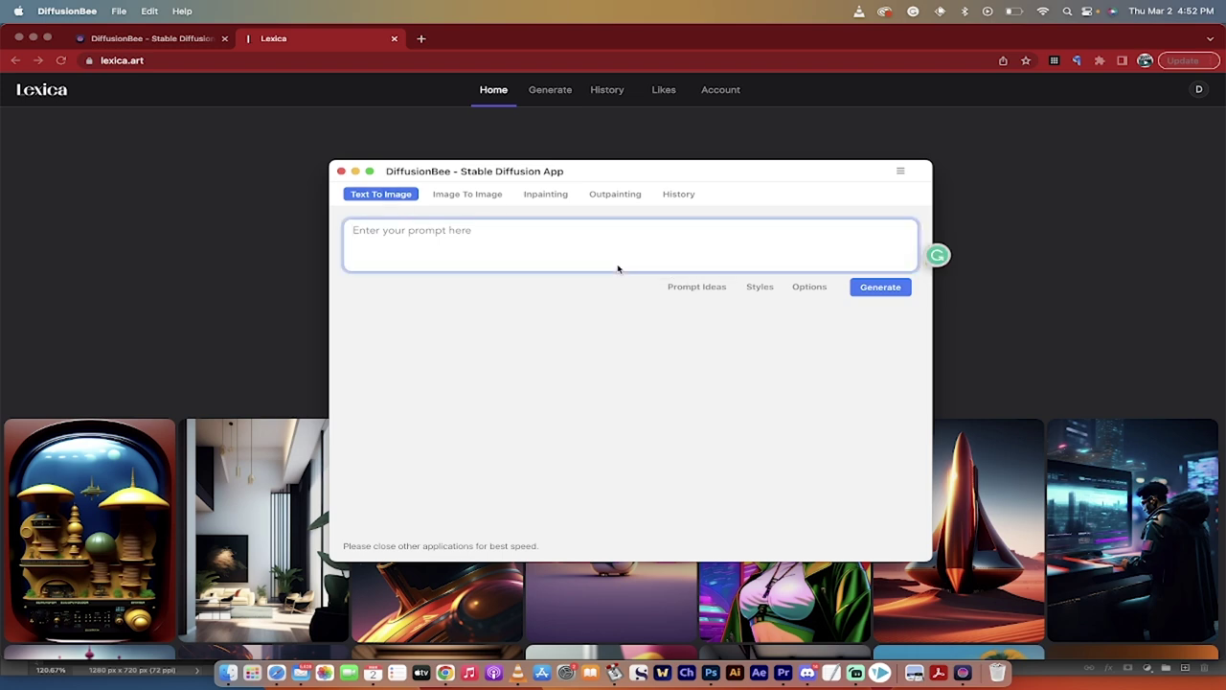
type("dog reading a book")
left_click(901, 285)
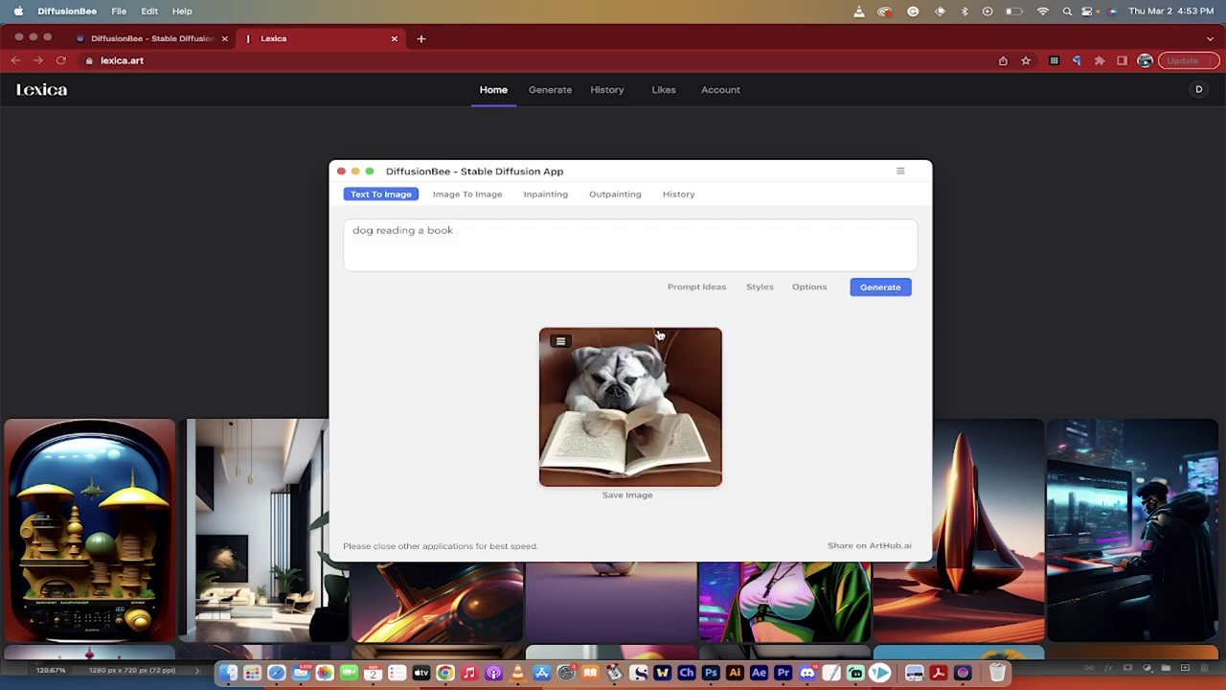
View the generated dog image enlarged, close it, and return to the prompt box
left_click(641, 424)
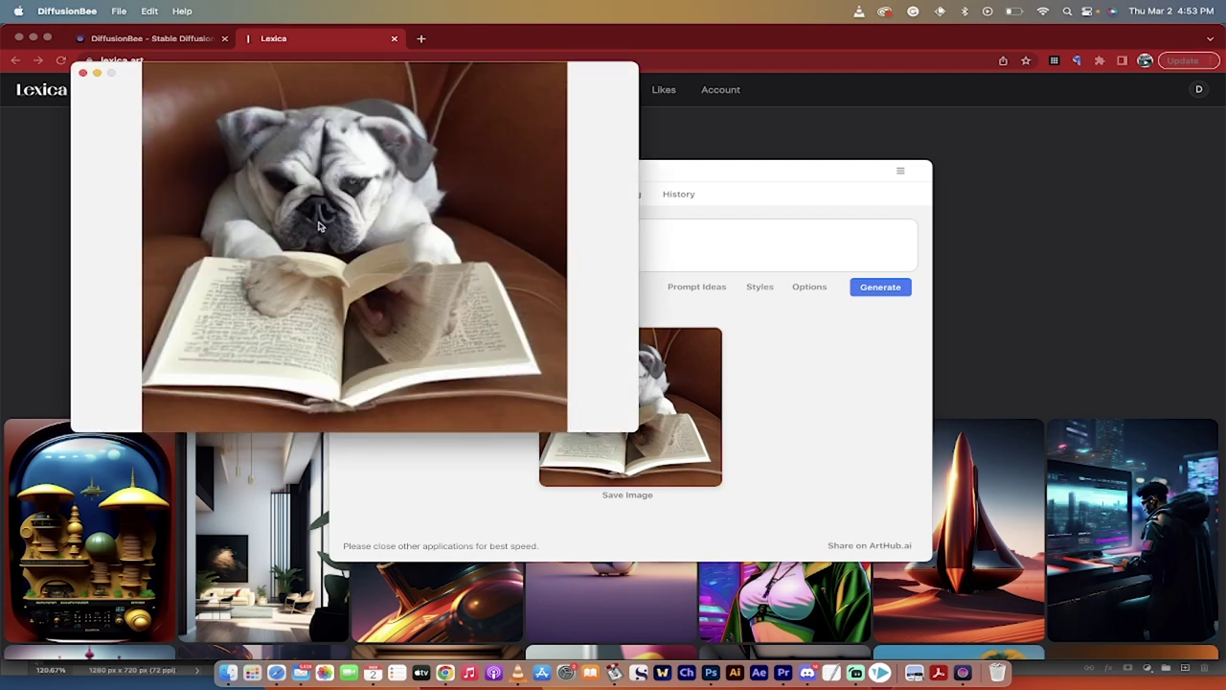
left_click(82, 73)
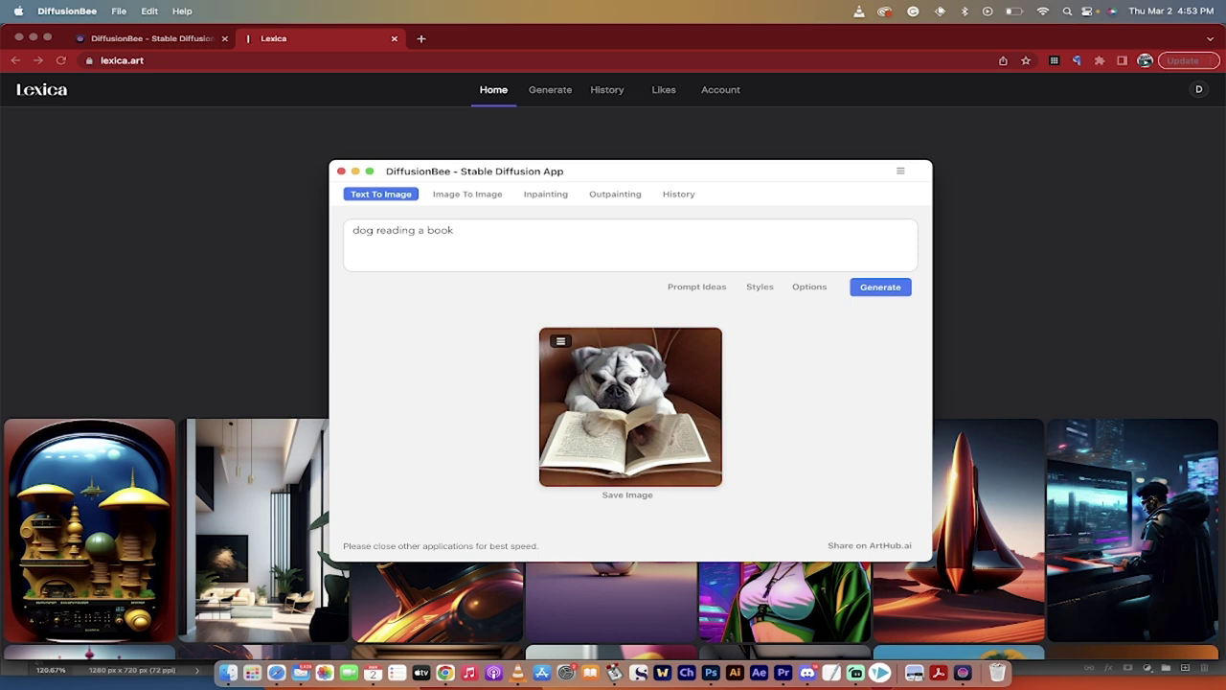
left_click(473, 245)
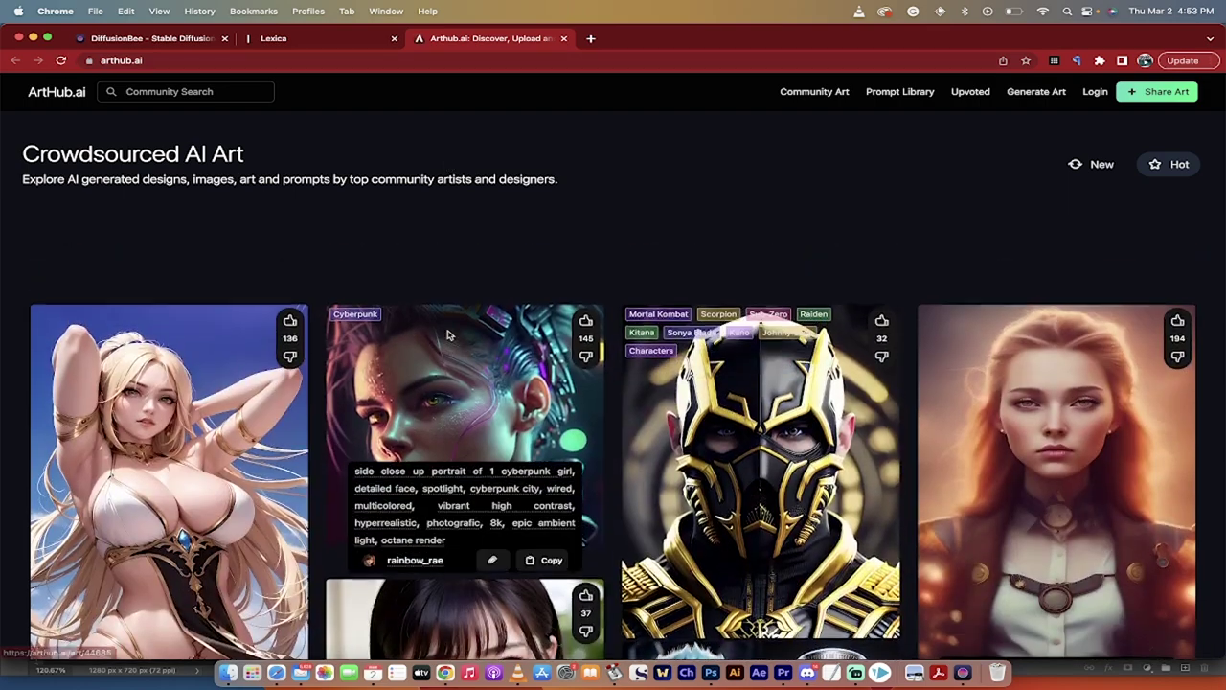
Copy the full prompt of ArtHub.ai's blonde female paladin artwork, then return to DiffusionBee
scroll(448, 334, "down", 5)
scroll(449, 333, "down", 5)
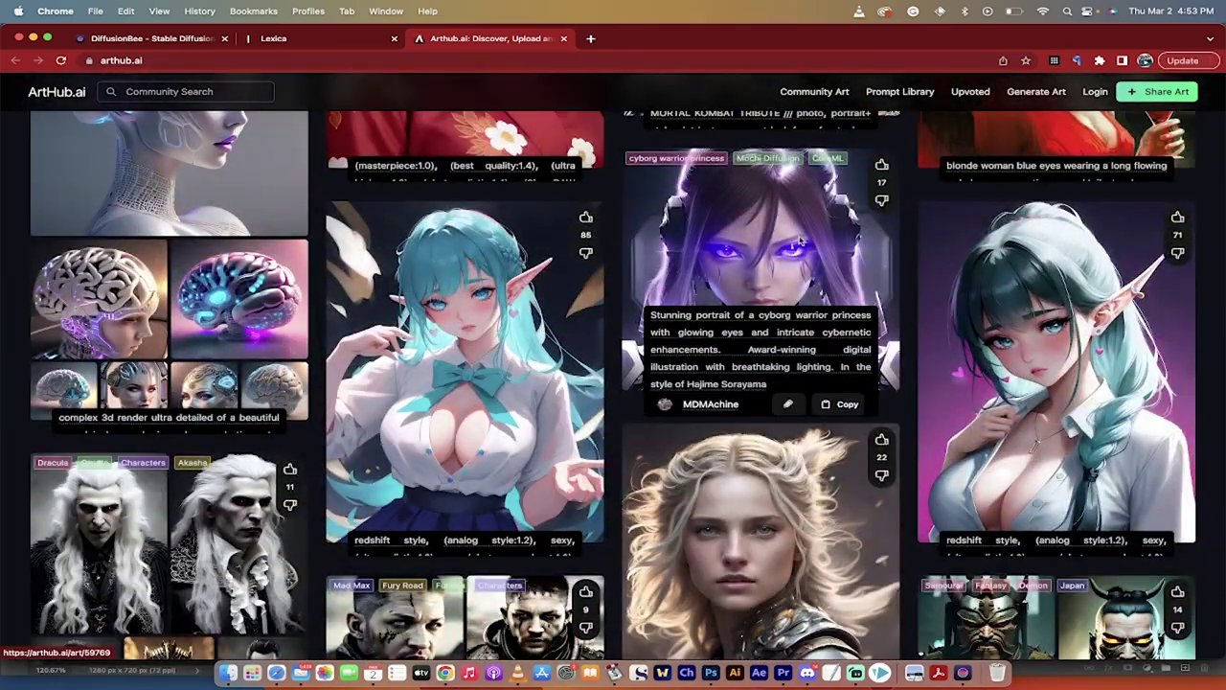
scroll(752, 301, "down", 3)
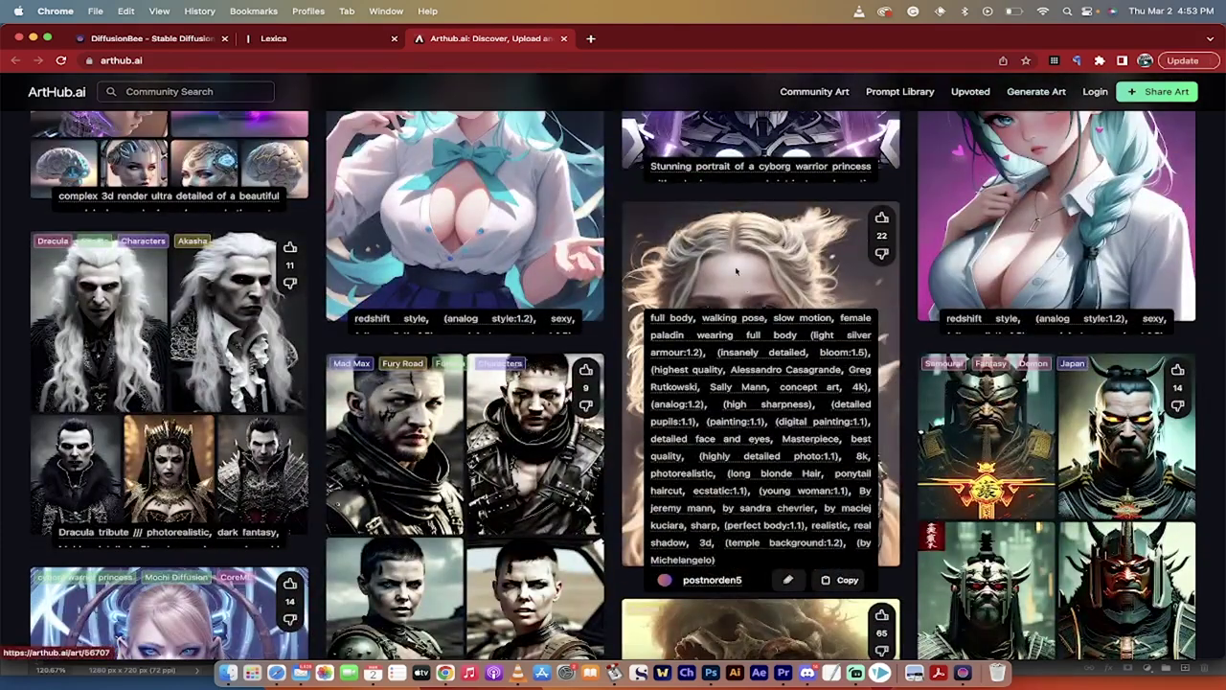
left_click(735, 270)
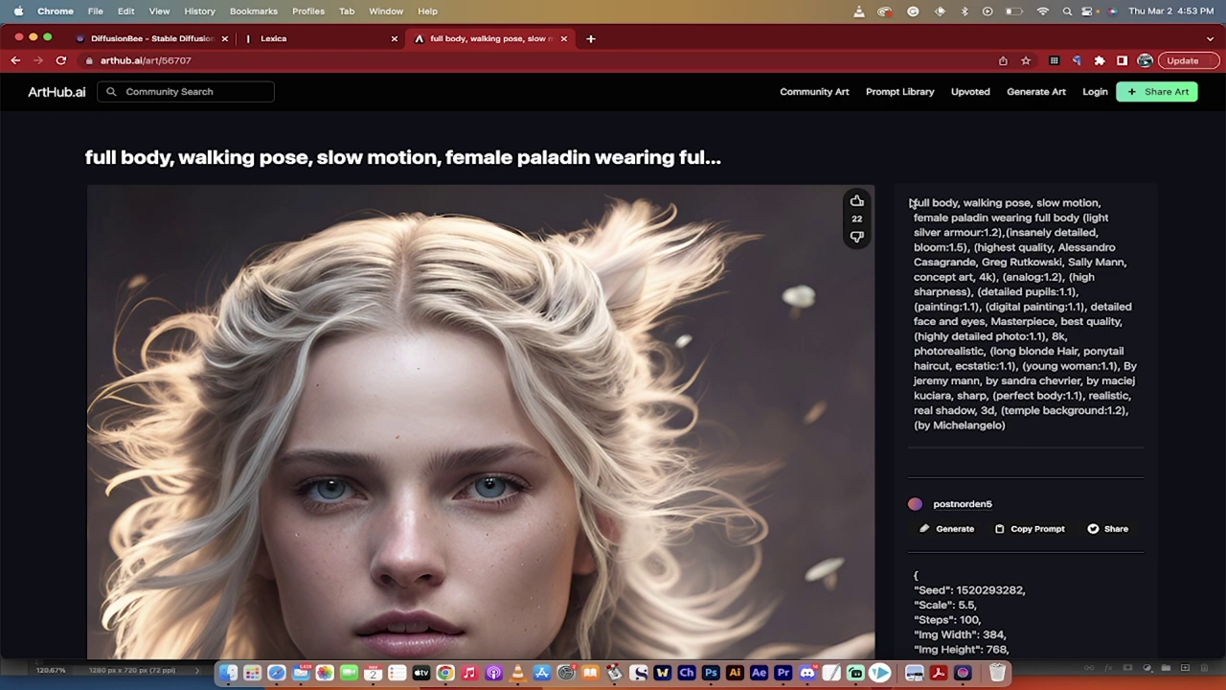
left_click_drag(912, 201, 1034, 431)
right_click(1013, 383)
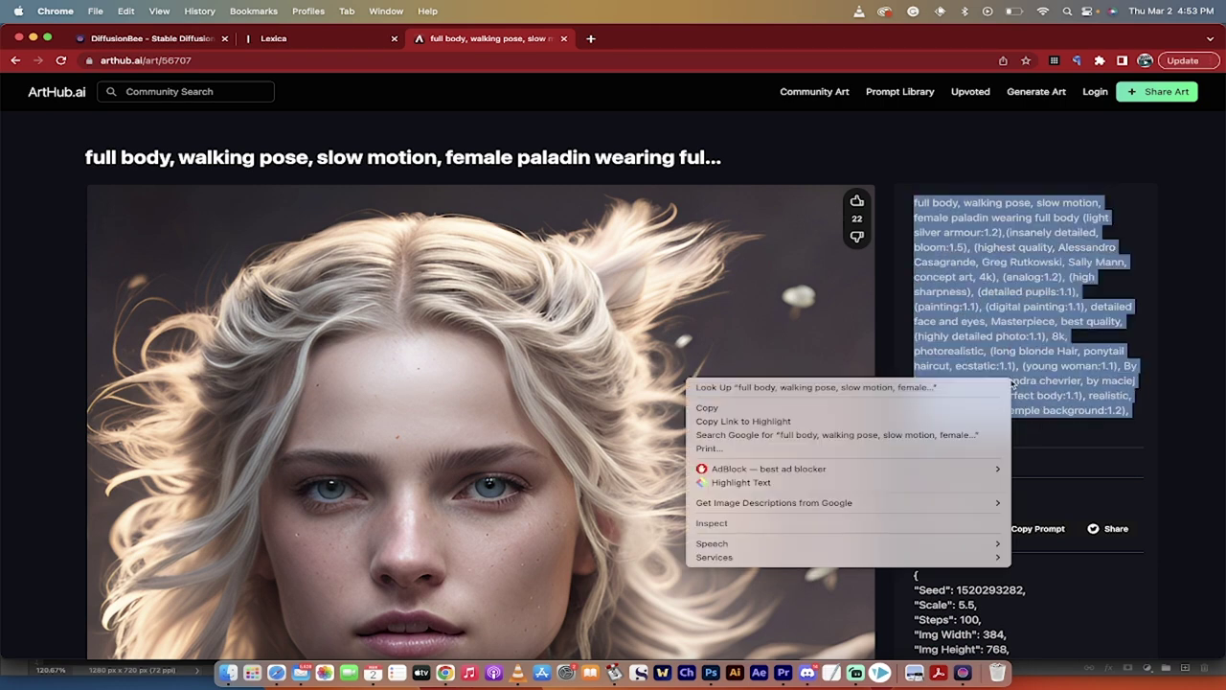
left_click(871, 408)
key("super+Tab")
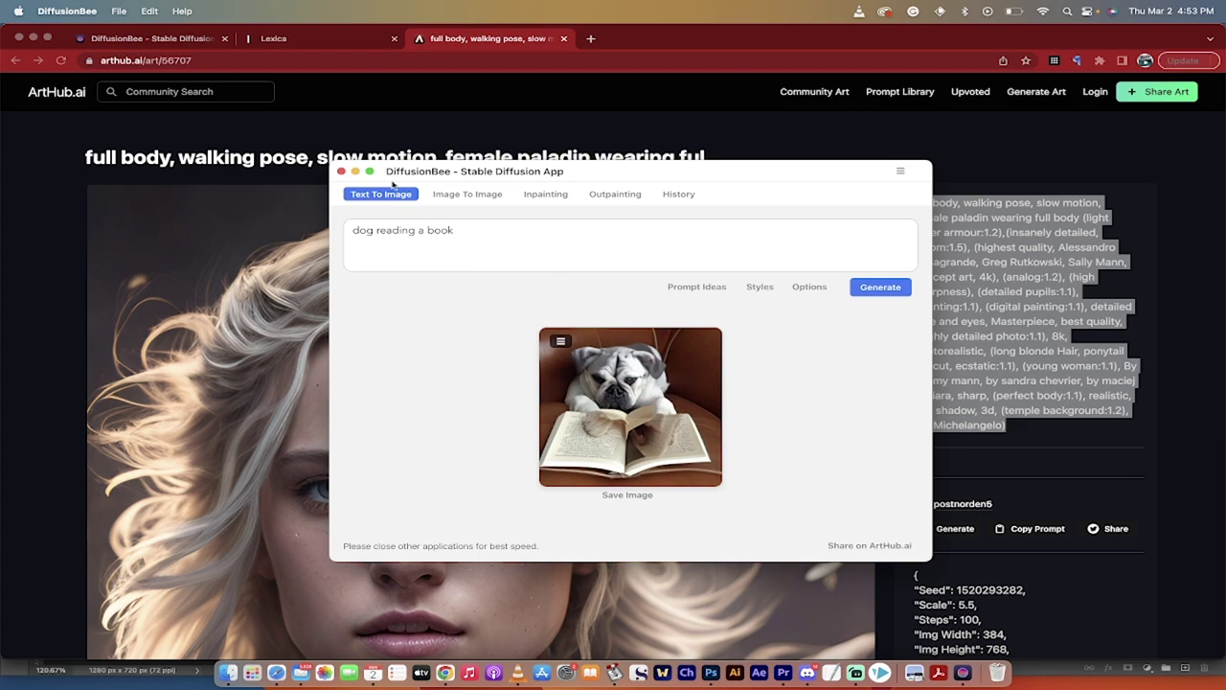
Copy the Syd Mead Dolores Park picnic prompt from Lexica, then go back to the ArtHub tab
left_click(287, 38)
scroll(431, 376, "down", 5)
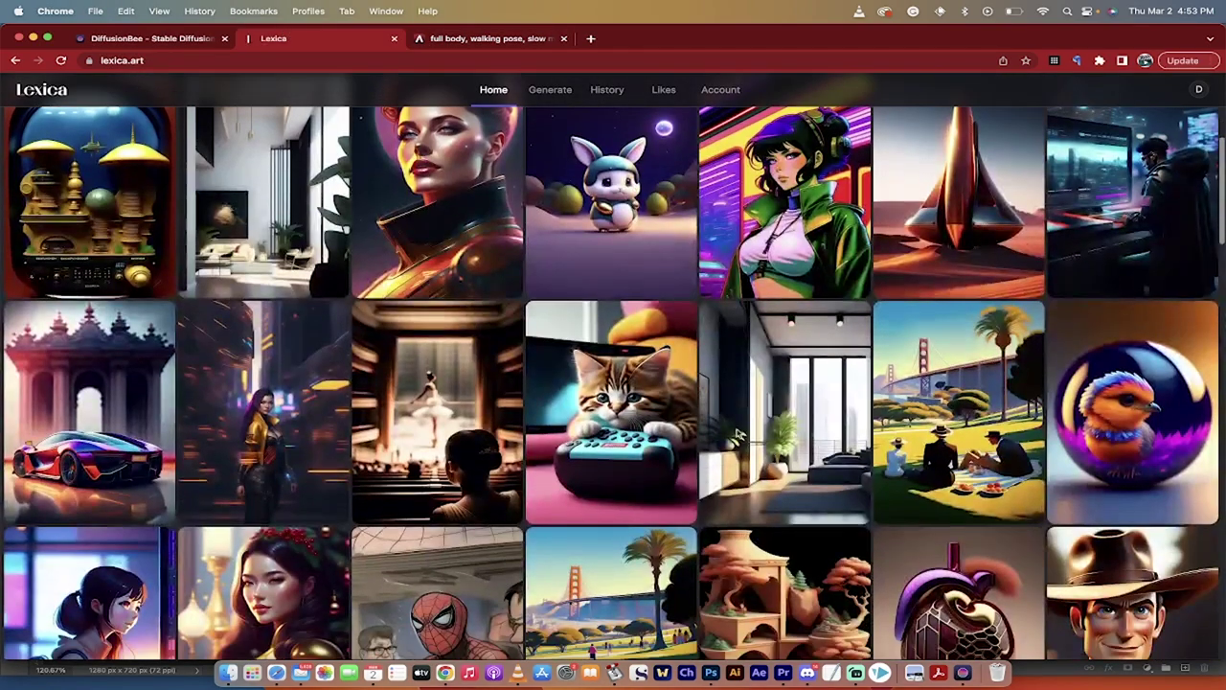
left_click(953, 372)
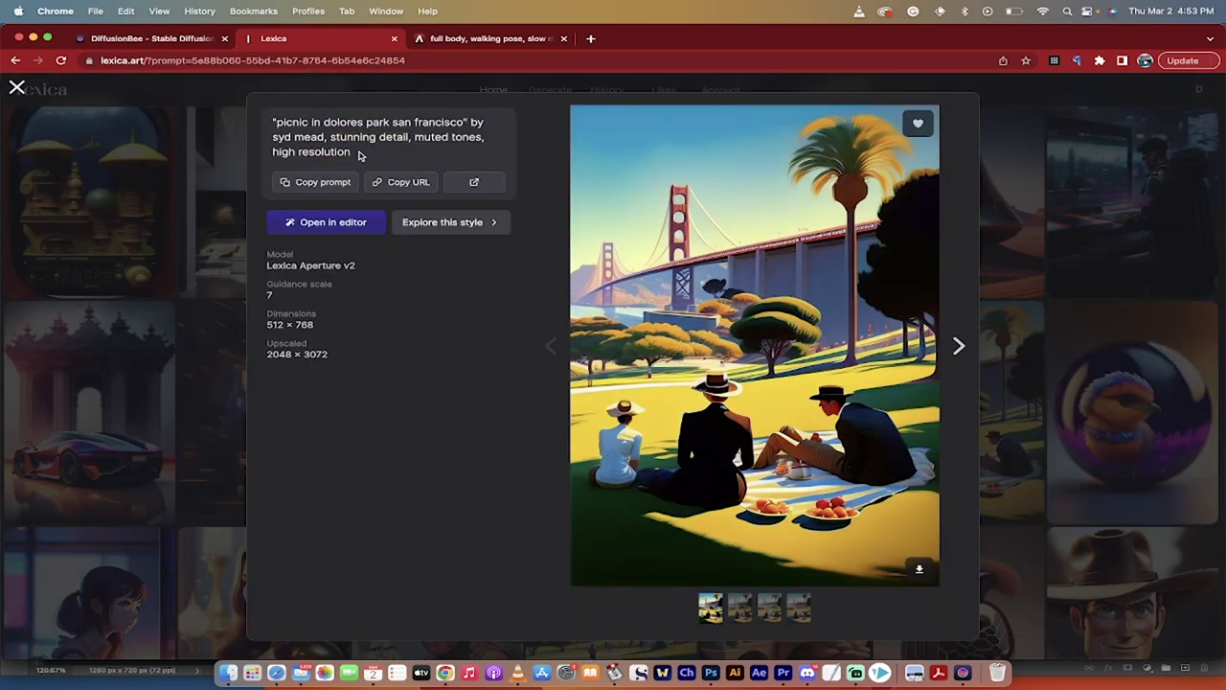
left_click_drag(357, 154, 273, 121)
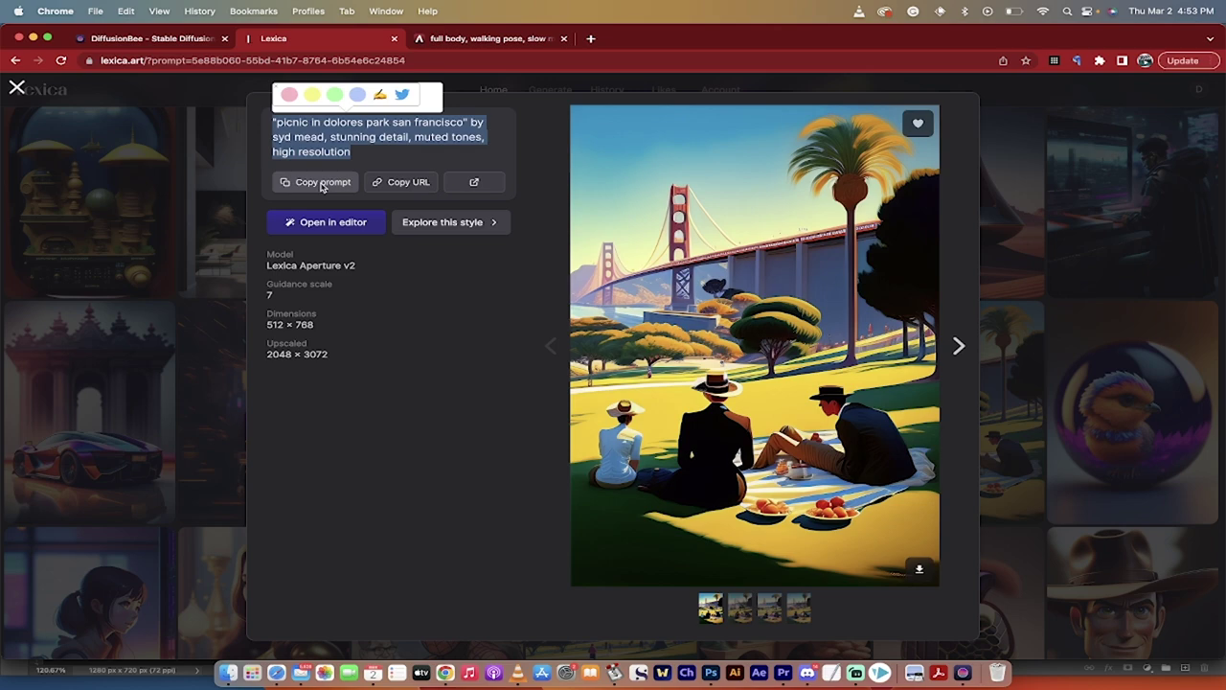
left_click(322, 184)
left_click(477, 40)
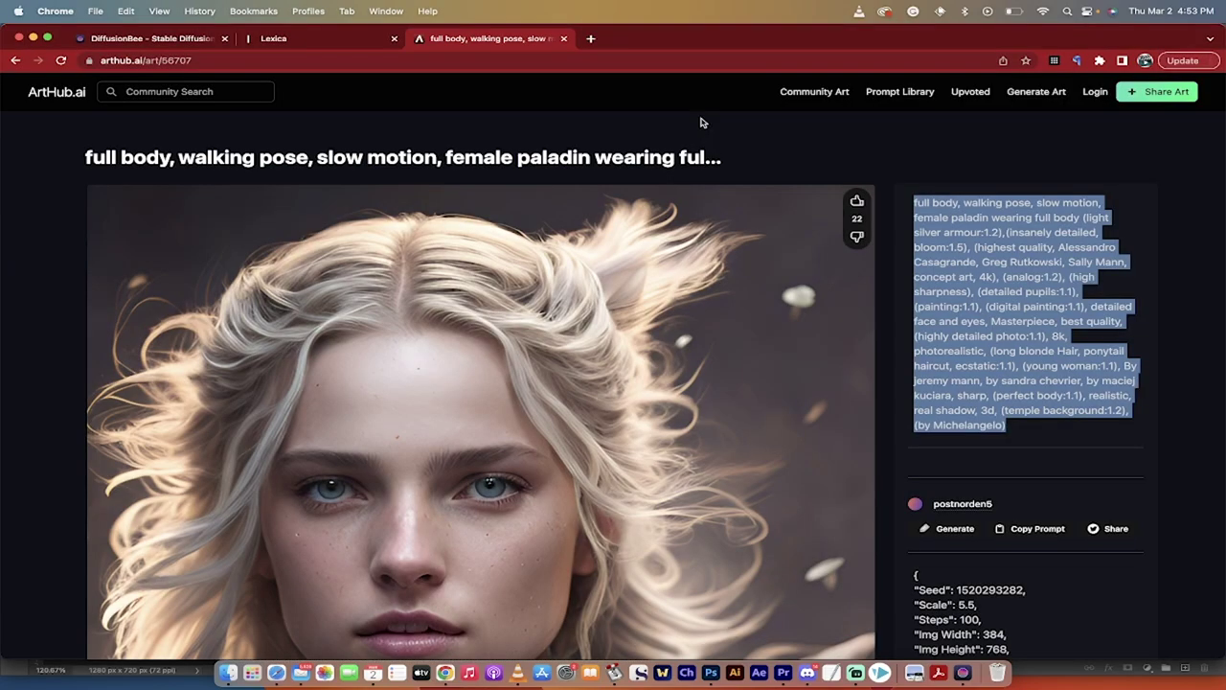
Paste the Dolores Park picnic prompt over the dog prompt, generate it, and switch to Image To Image
left_click(965, 674)
double_click(470, 230)
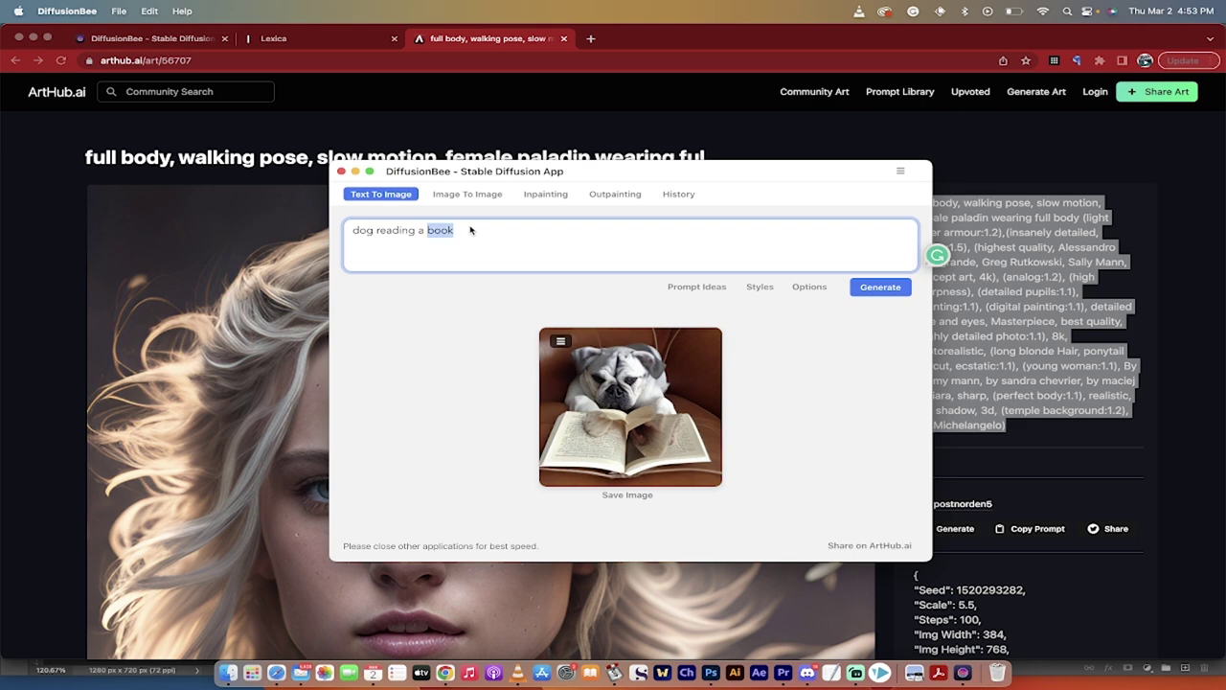
triple_click(471, 230)
key("super+v")
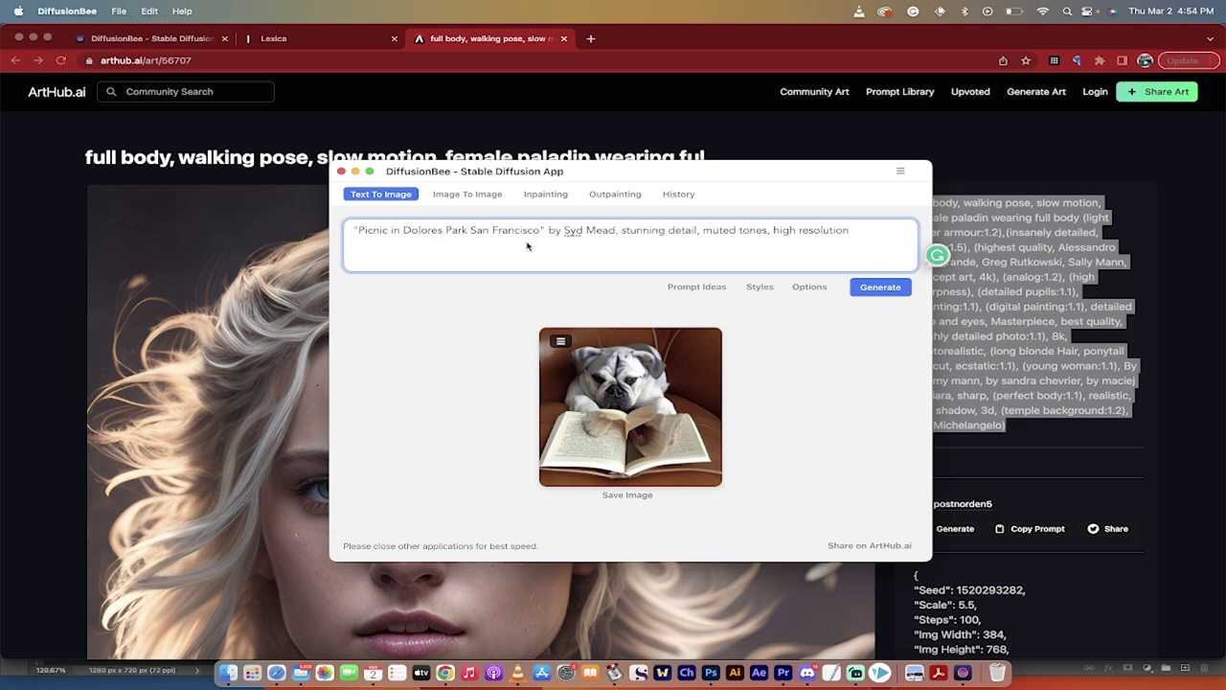
left_click(871, 291)
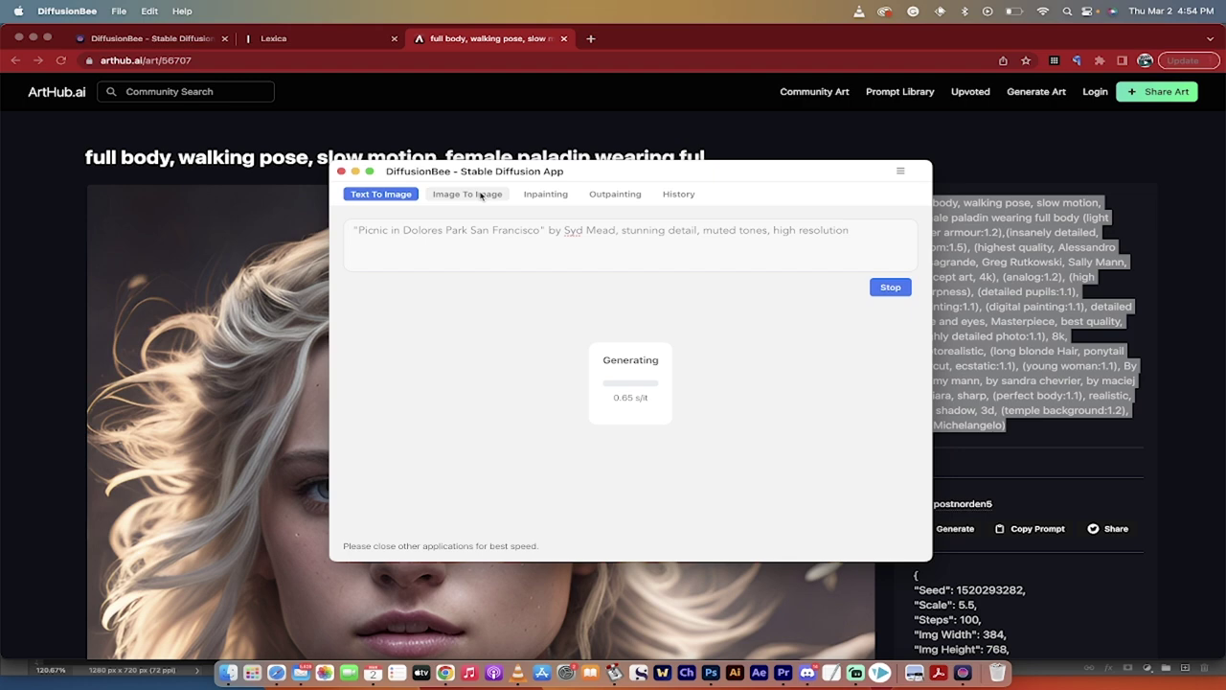
left_click(481, 195)
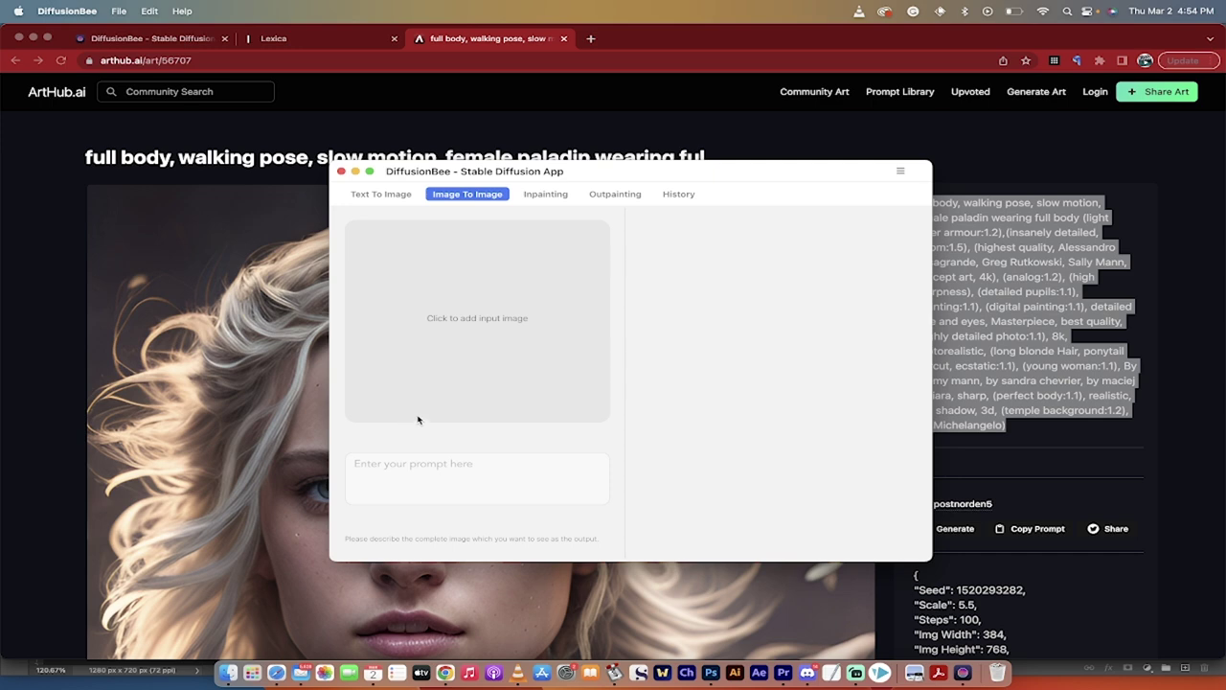
Try dragging a dog picture from Finder toward the image-to-image input area
left_click(228, 672)
left_click_drag(464, 188, 486, 330)
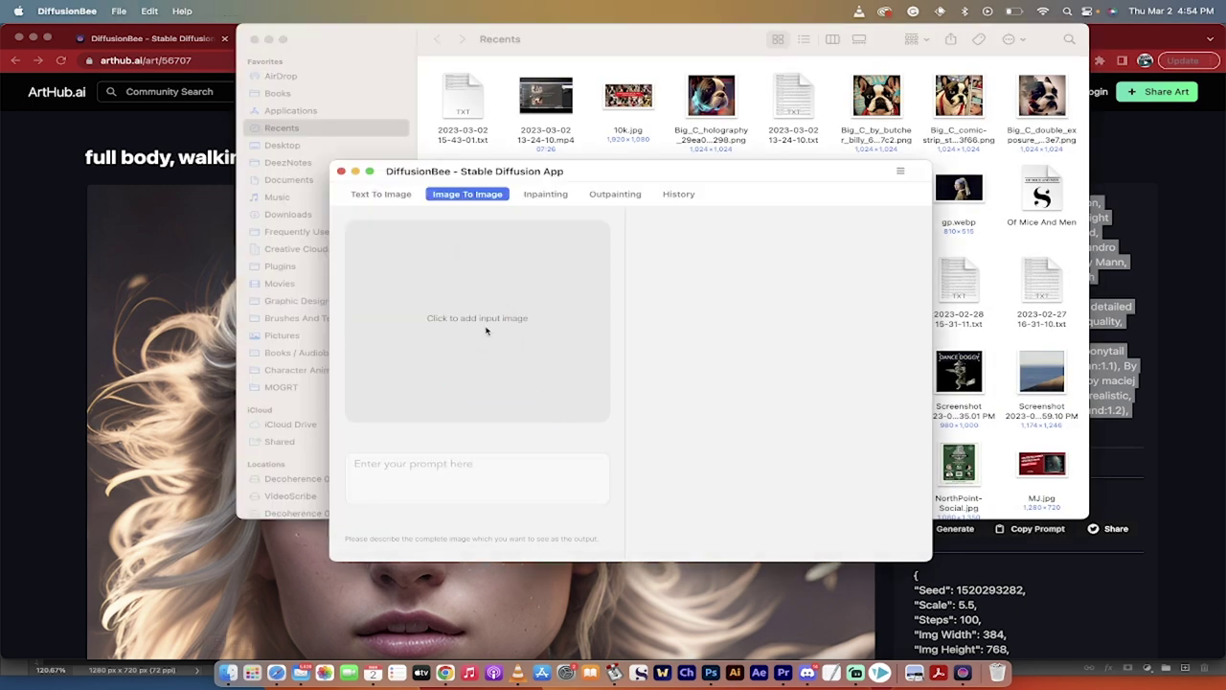
left_click(428, 482)
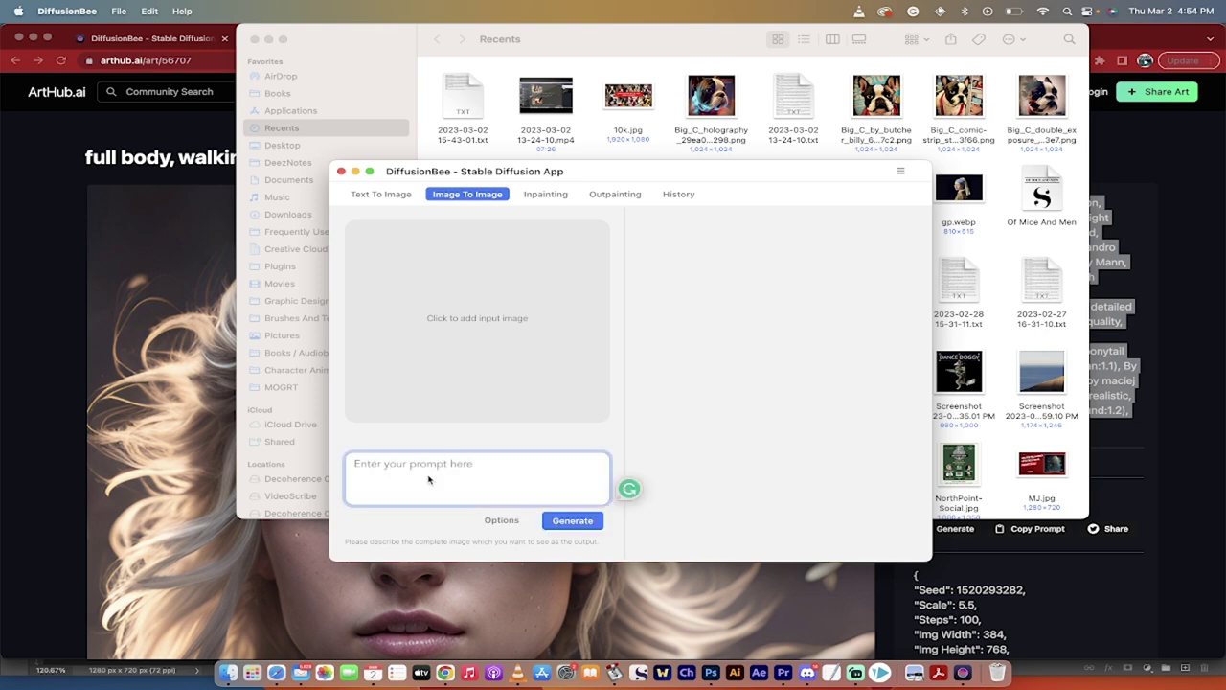
View the finished Dolores Park picnic result enlarged, then return to Image To Image
left_click(391, 199)
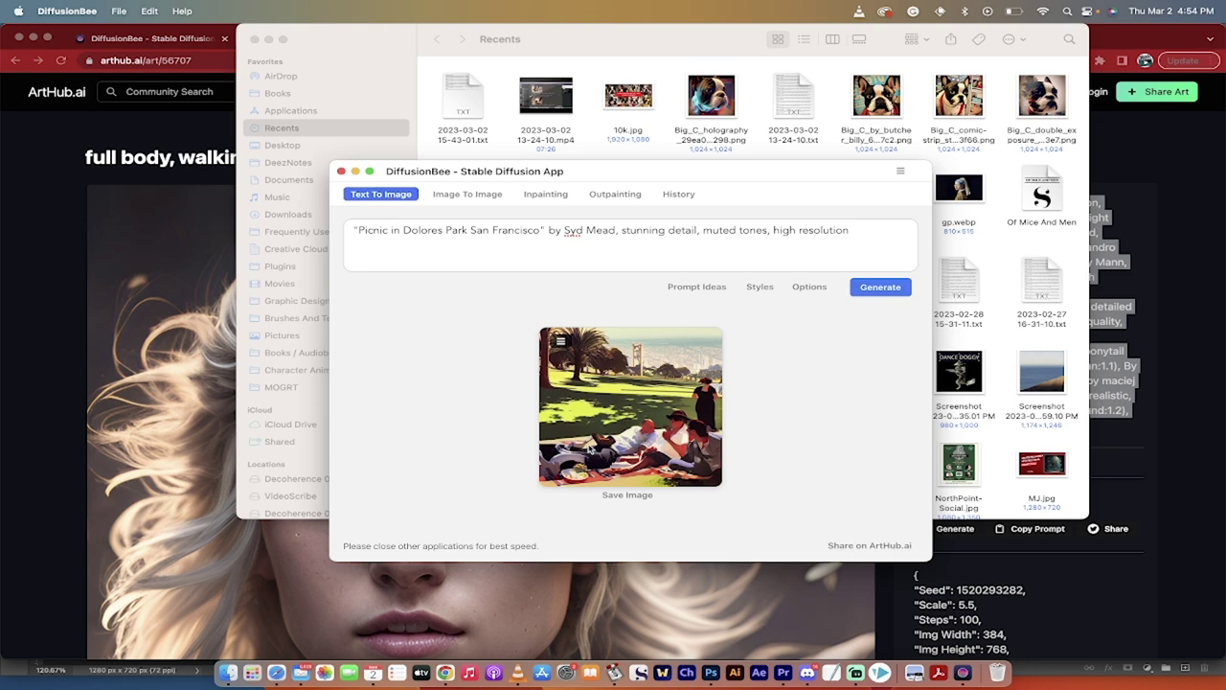
left_click(593, 444)
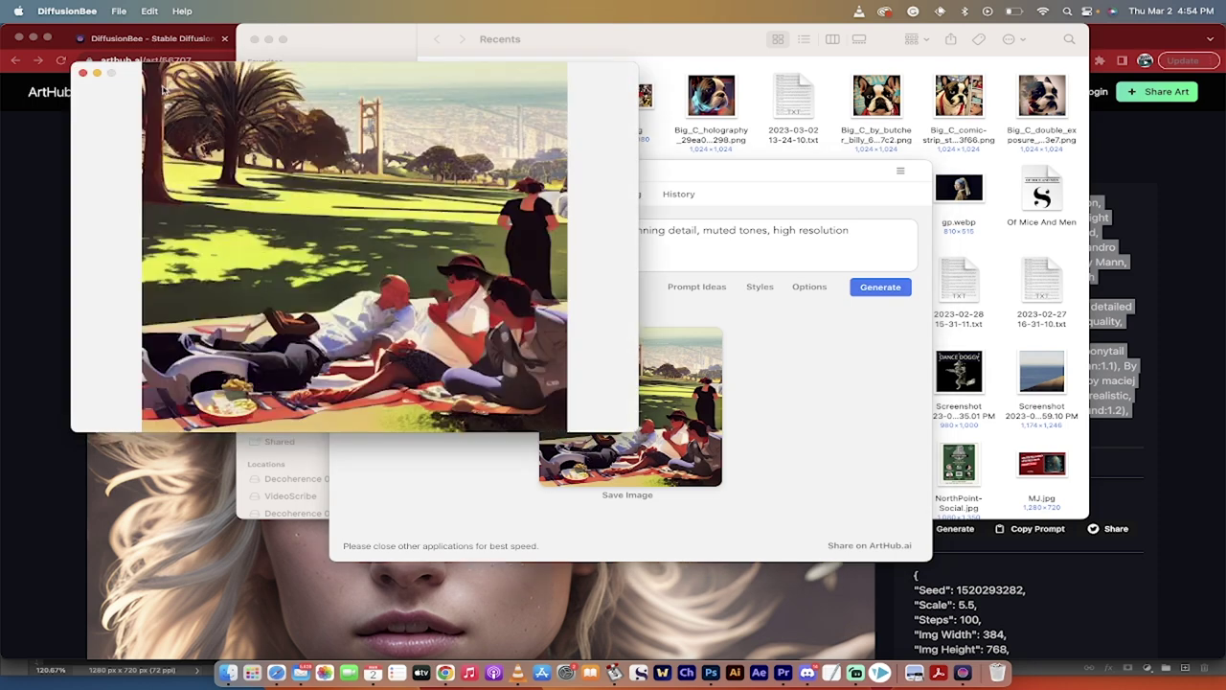
left_click(83, 75)
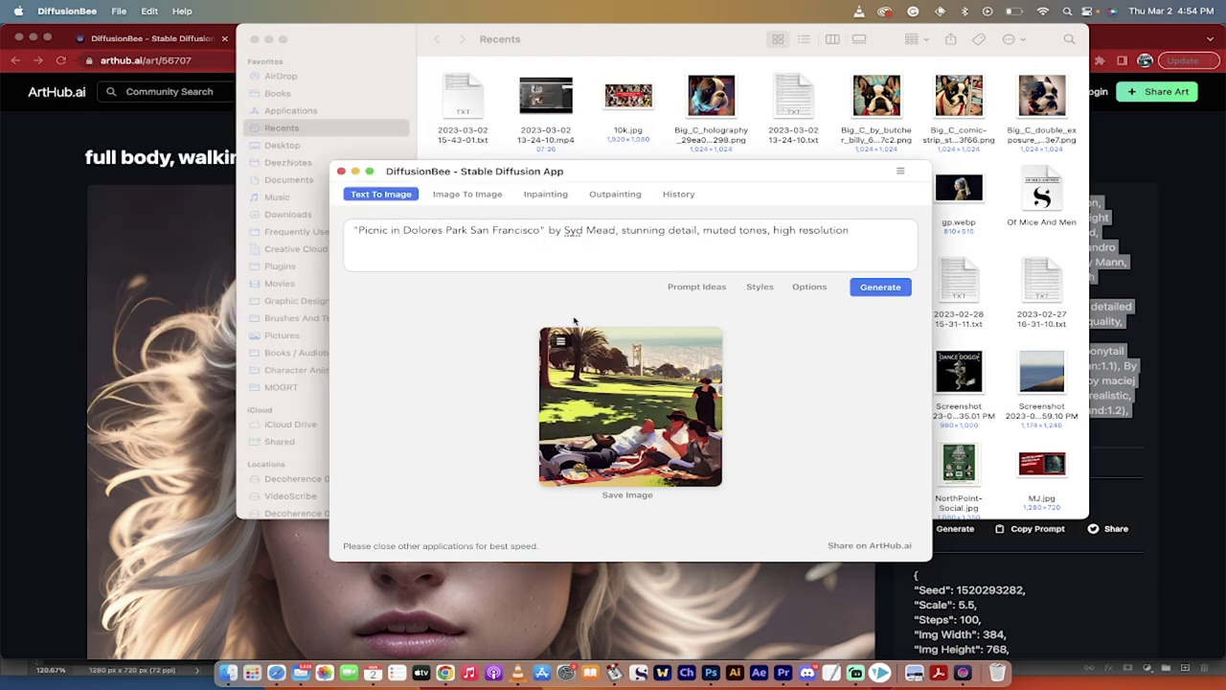
left_click(464, 194)
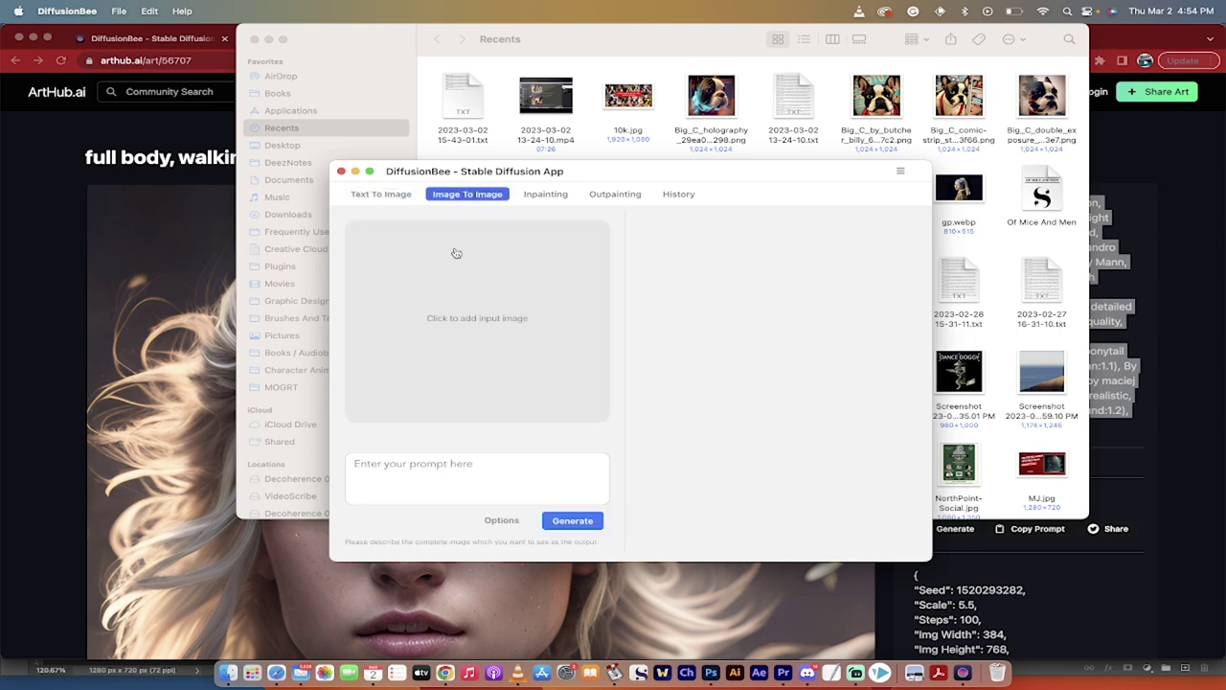
left_click(460, 467)
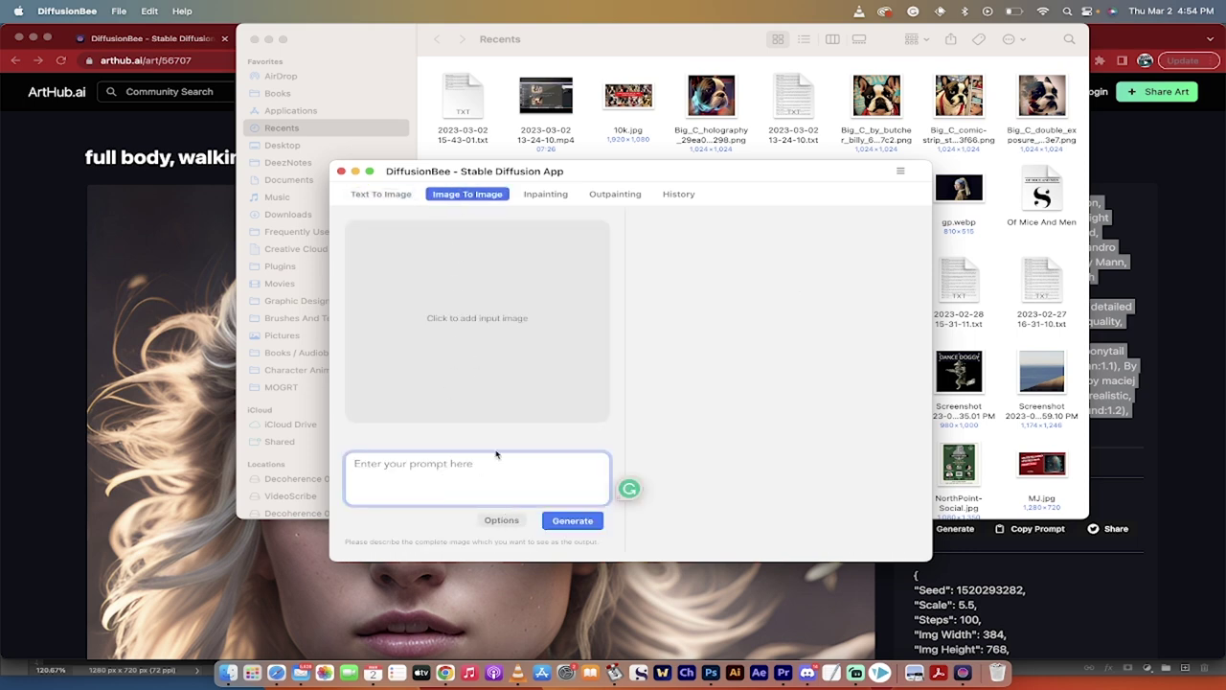
Drag the light-painting bulldog picture from Finder into DiffusionBee as the input image
key("super+Tab")
left_click(551, 189)
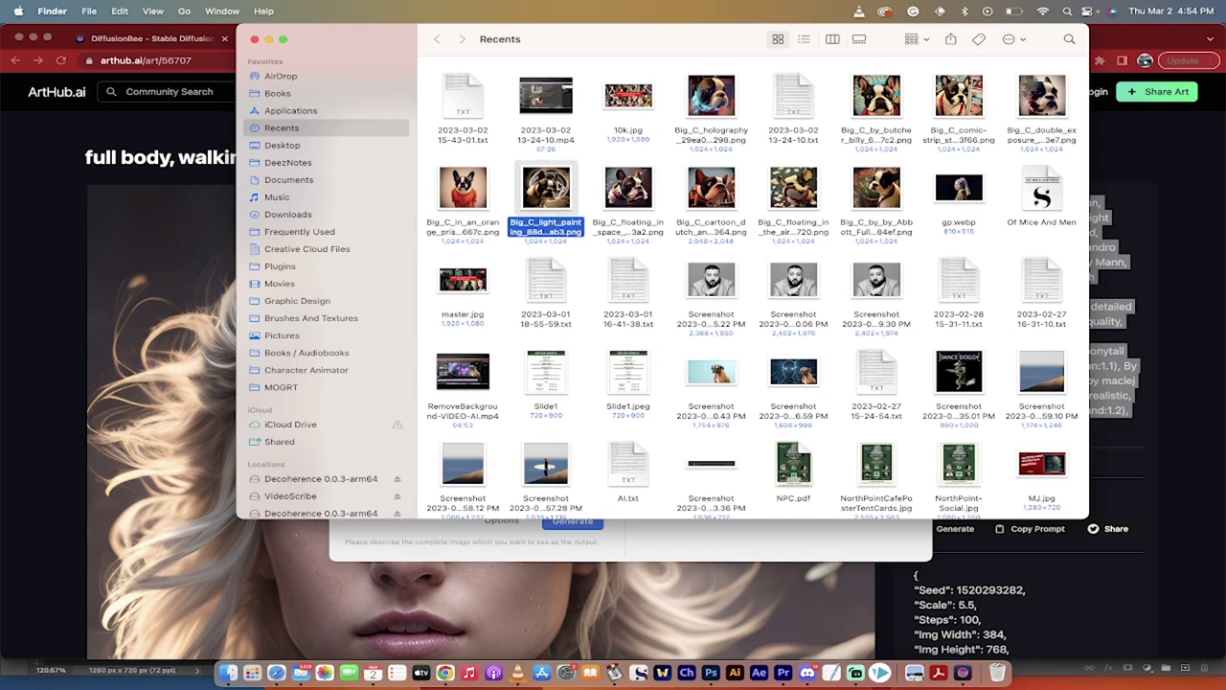
key("super+Tab")
left_click_drag(551, 189, 480, 402)
key("super+Tab")
key("super+Tab")
key("super+Tab")
key("super+Tab")
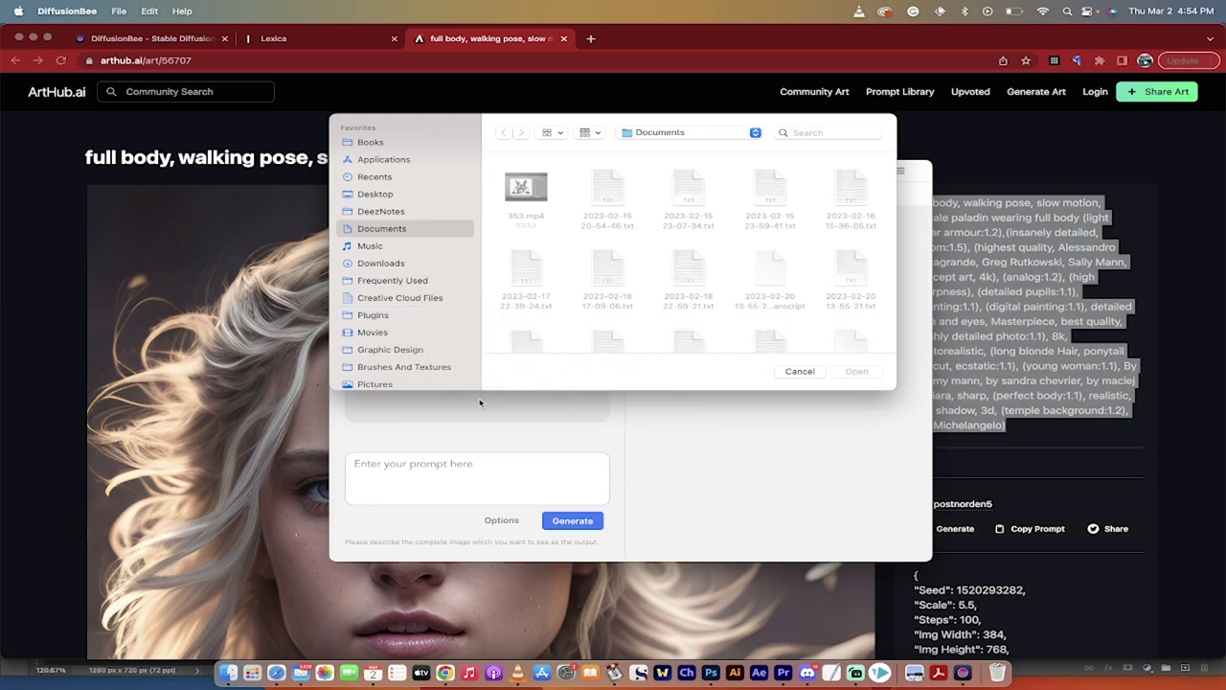
left_click(805, 374)
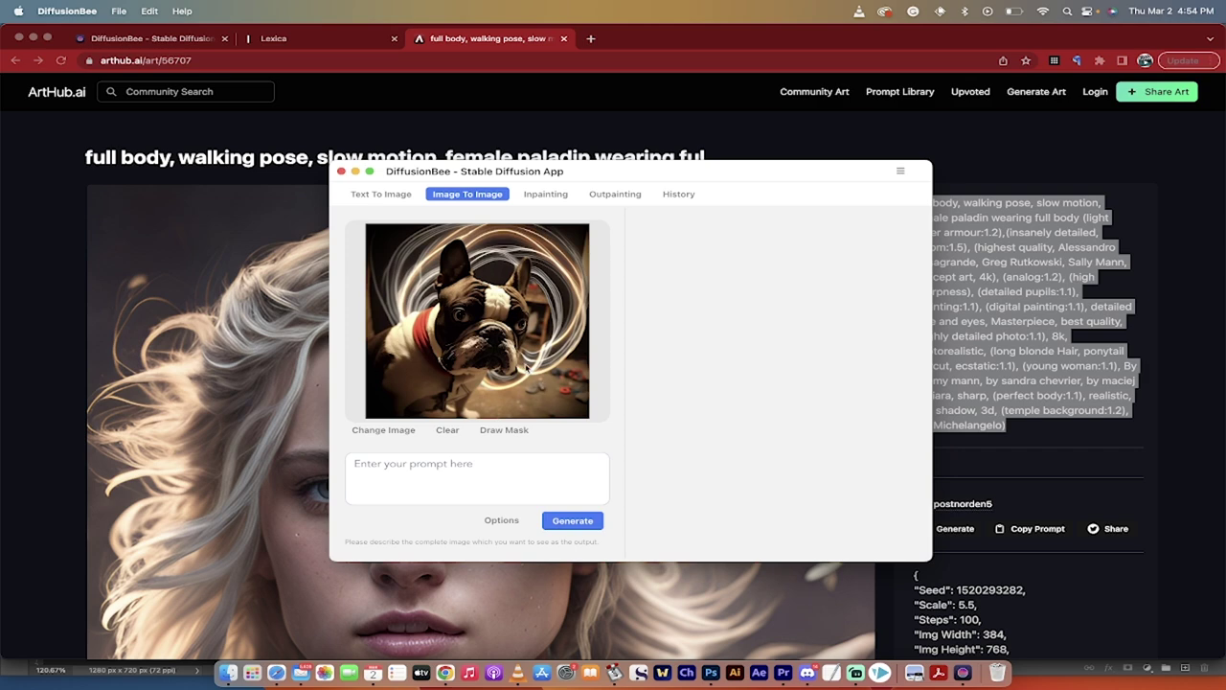
Generate an image-to-image result from the bulldog input with the prompt 'reading a book'
left_click(487, 487)
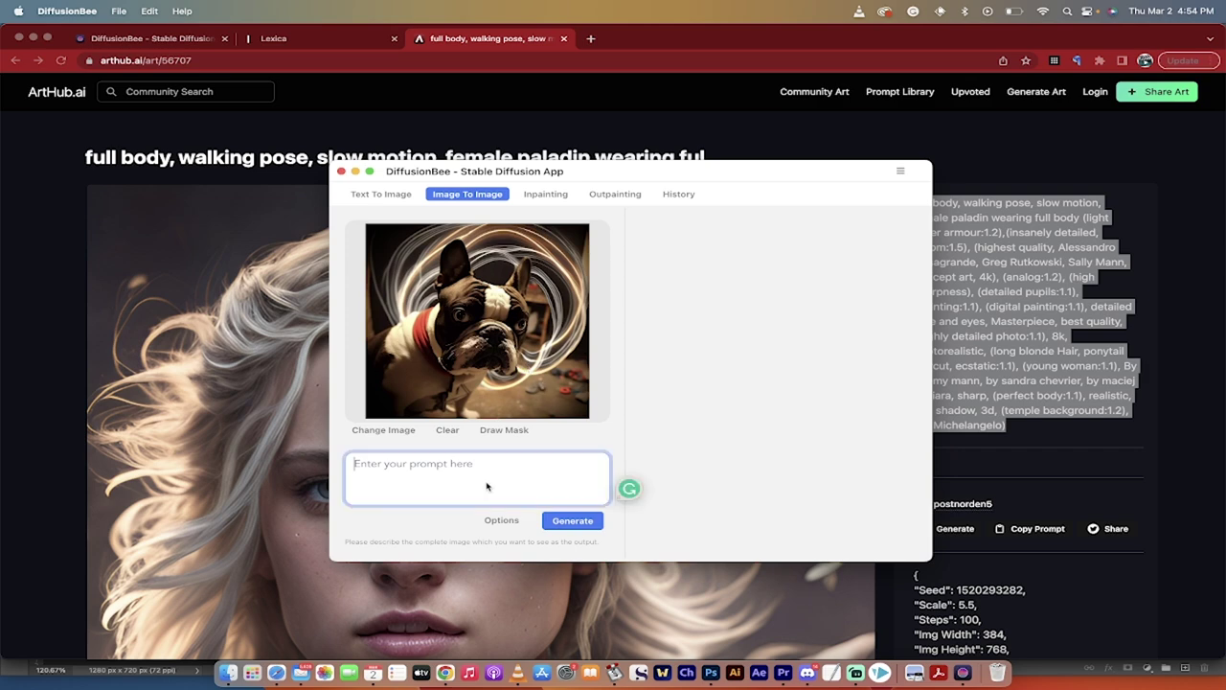
type("reading a book")
left_click(556, 519)
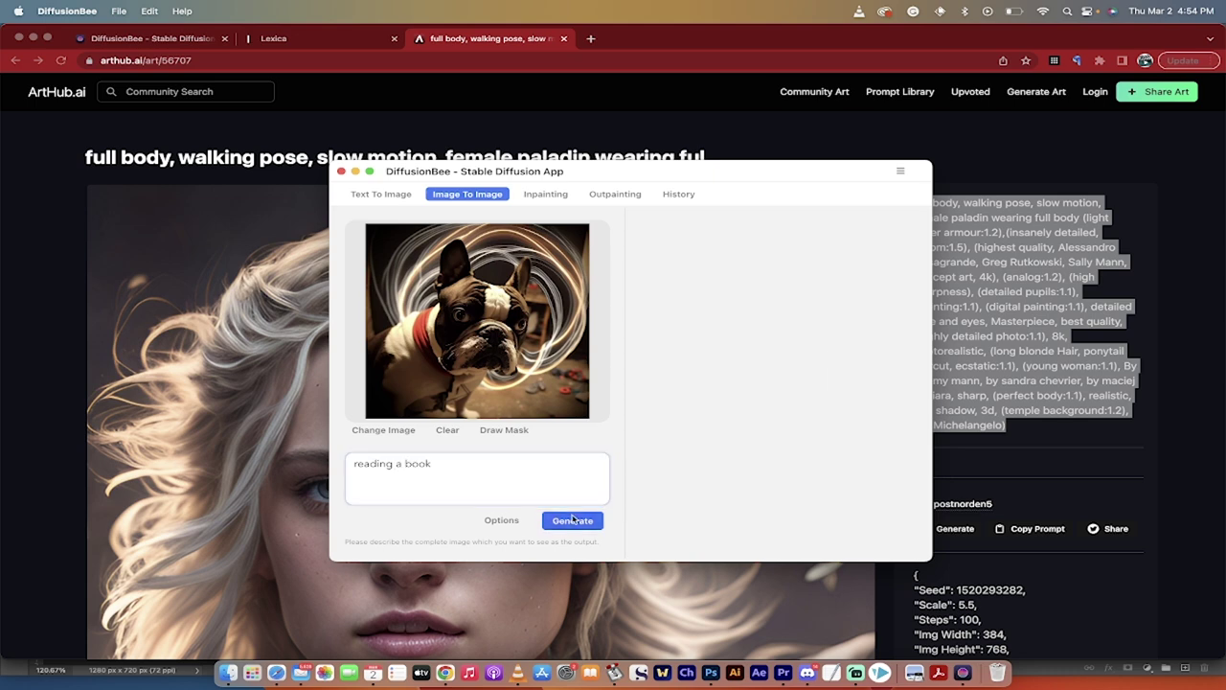
Look at the Inpainting and Outpainting modes, then return to the Image To Image result
left_click(546, 194)
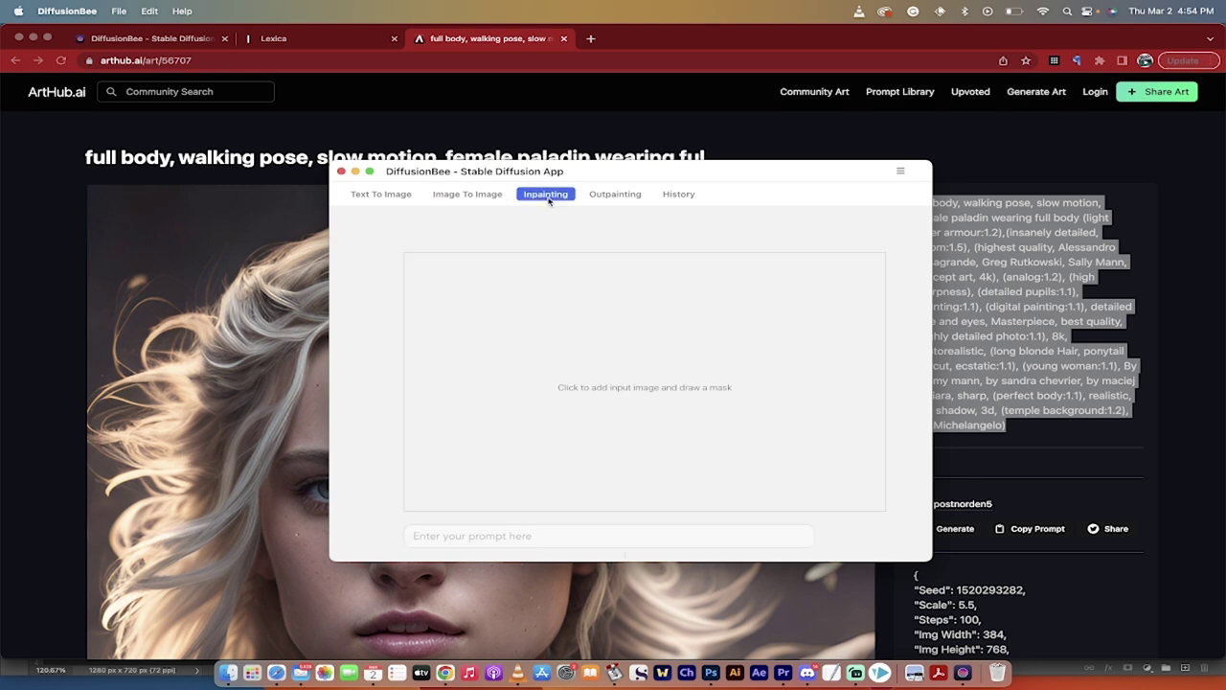
left_click(616, 195)
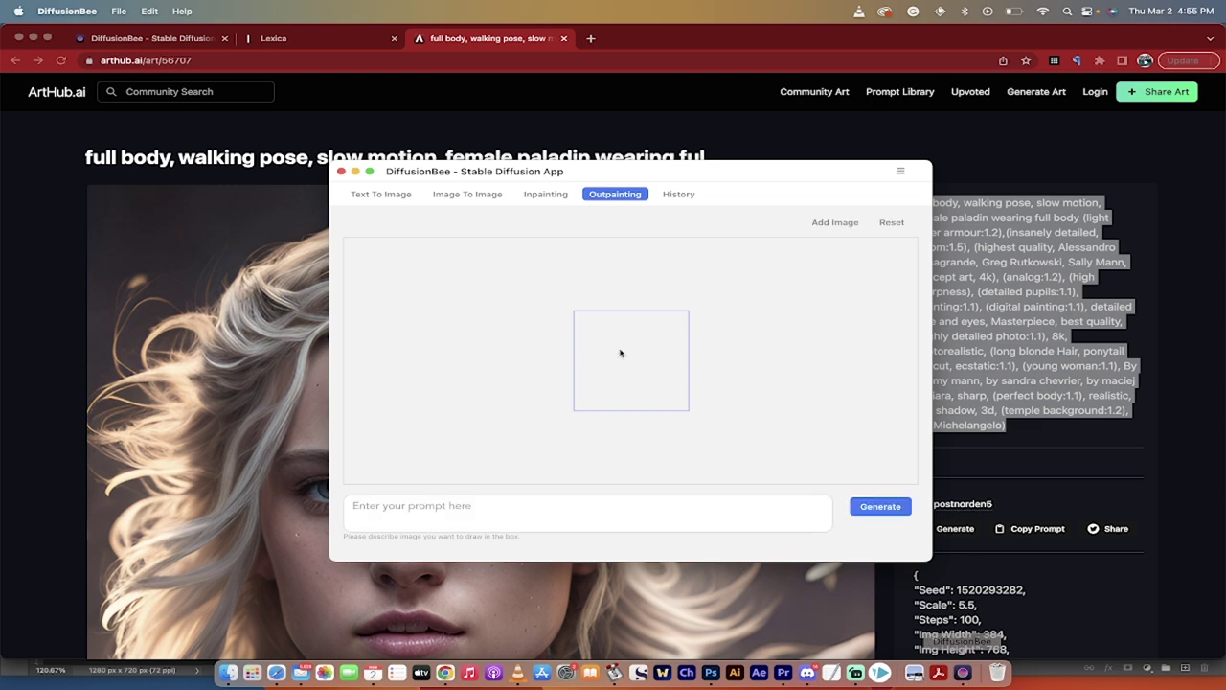
left_click(486, 197)
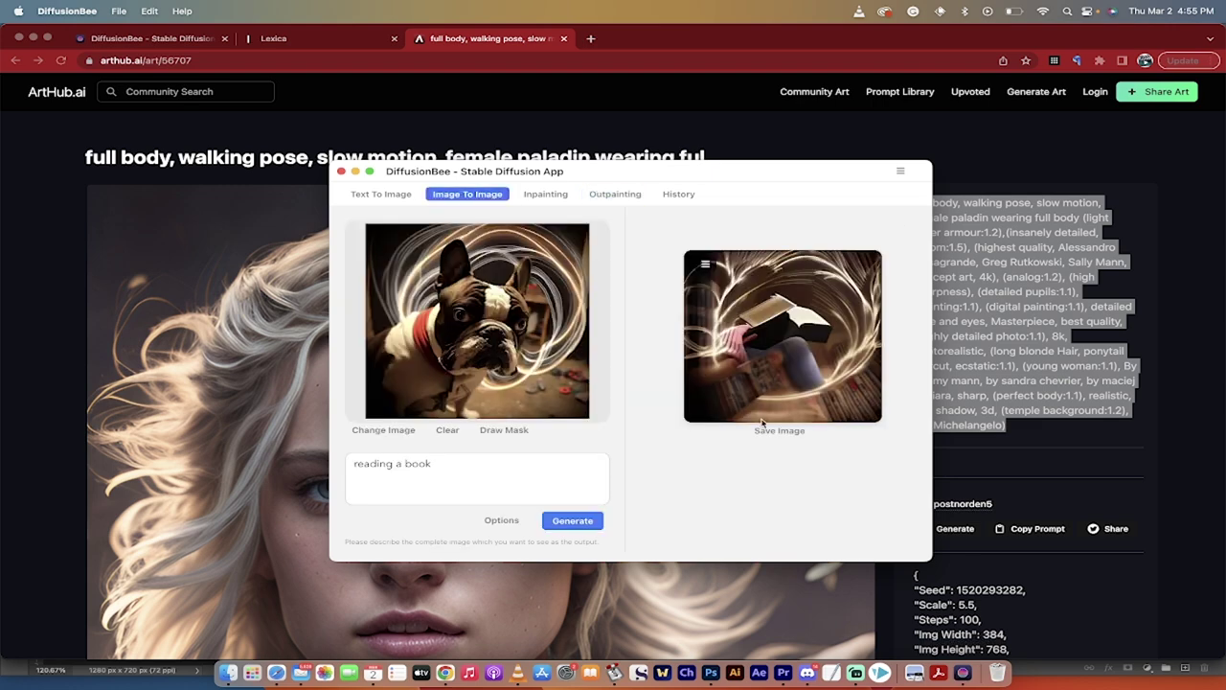